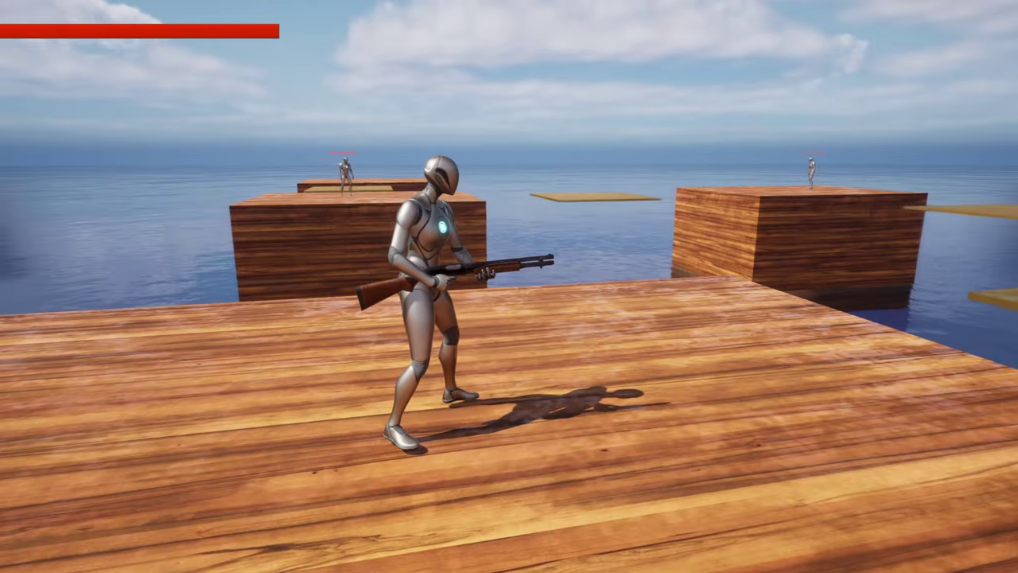
# Run across the grass onto the raised wooden deck and fight the enemy until it falls
pyautogui.press('w')
pyautogui.press('w')
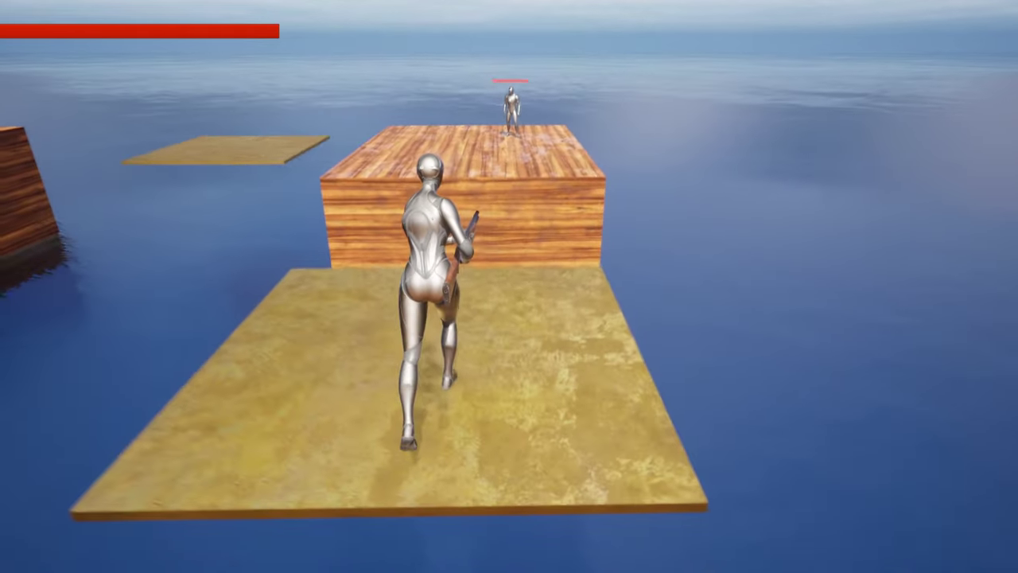
pyautogui.press('w')
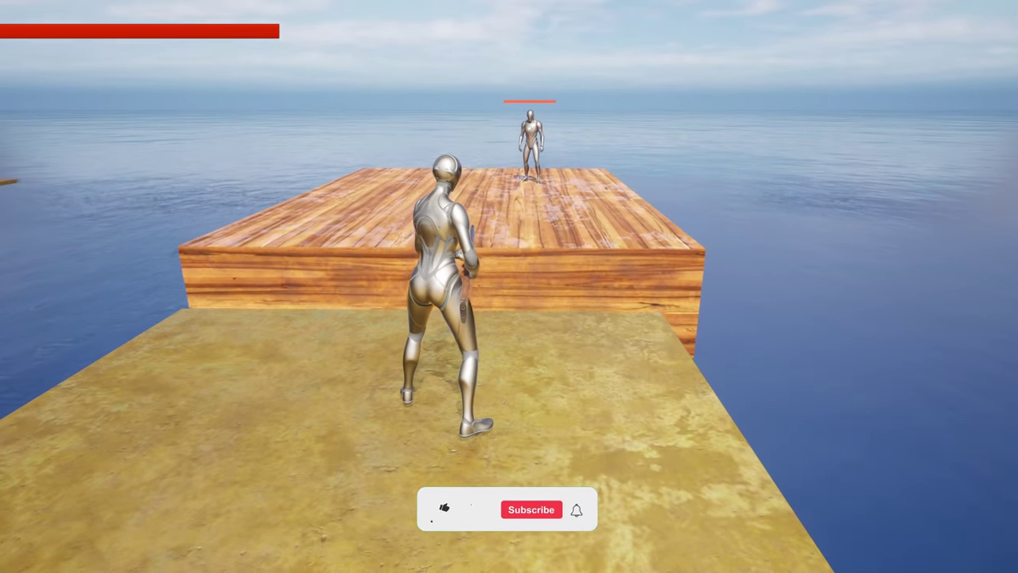
pyautogui.press('w')
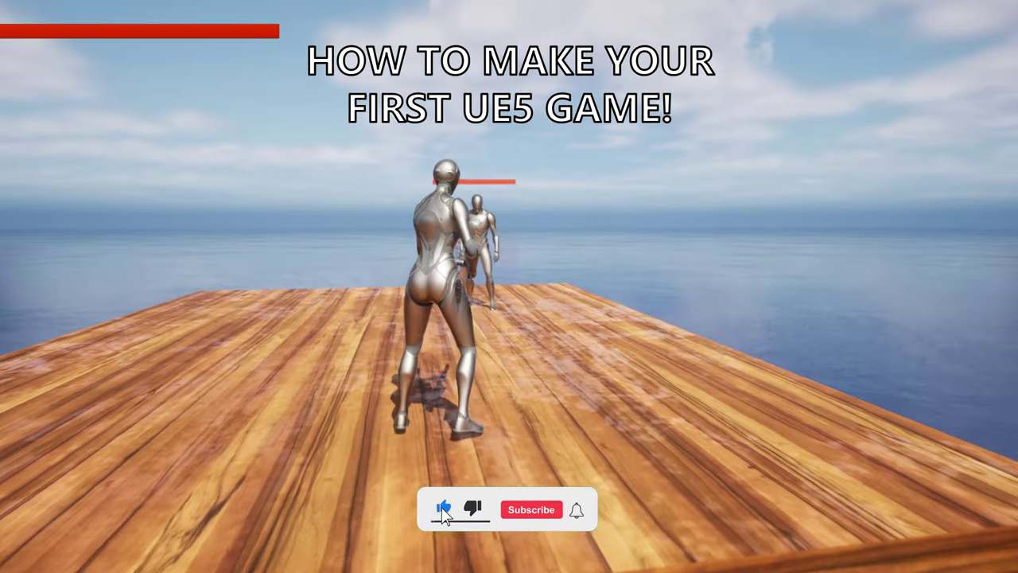
pyautogui.press('w')
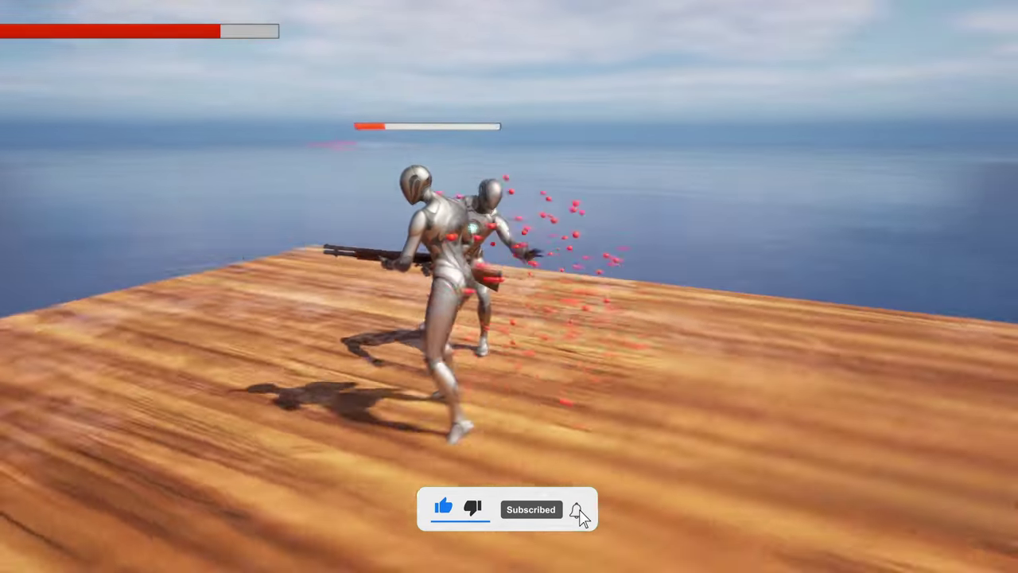
# Cross the yellow platform over the water and jump onto the tall block toward the next enemy
pyautogui.press('w')
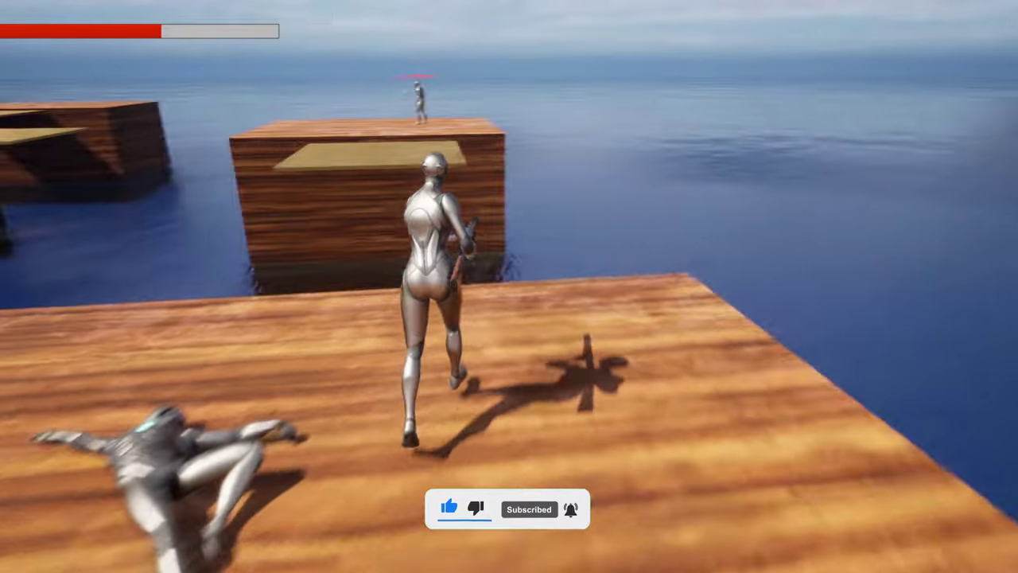
pyautogui.press('w')
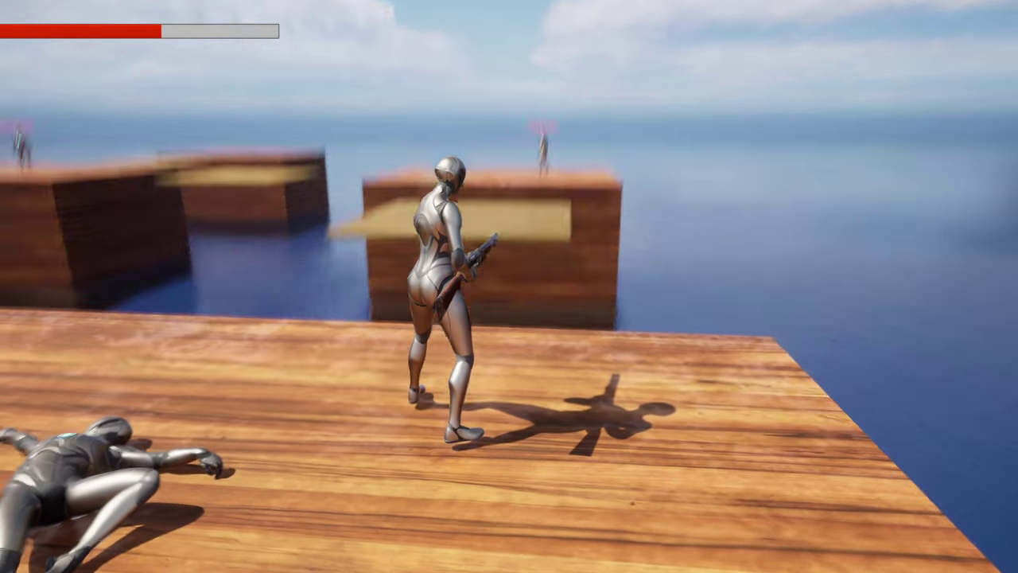
pyautogui.press('w')
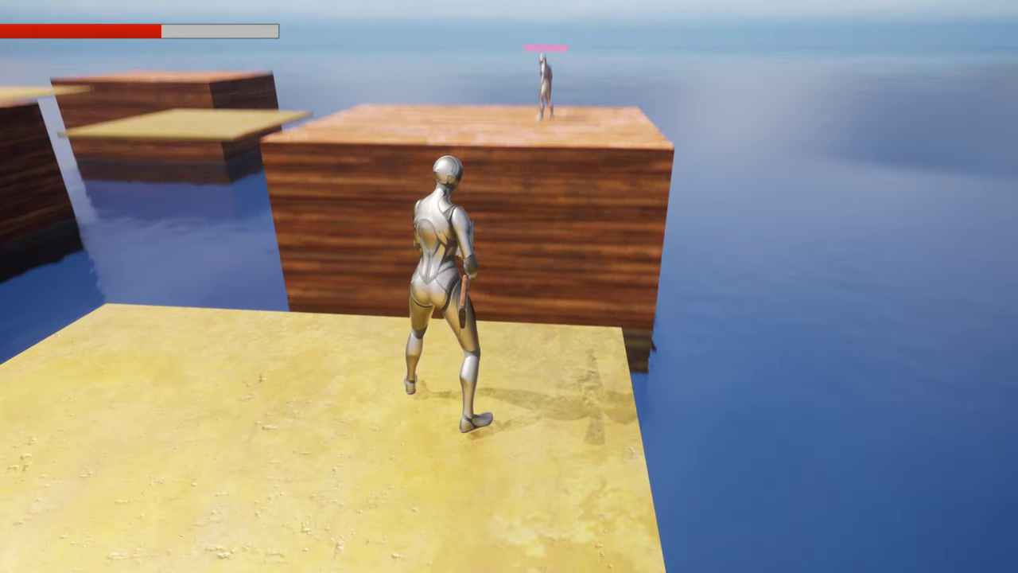
pyautogui.press('w')
pyautogui.press('space')
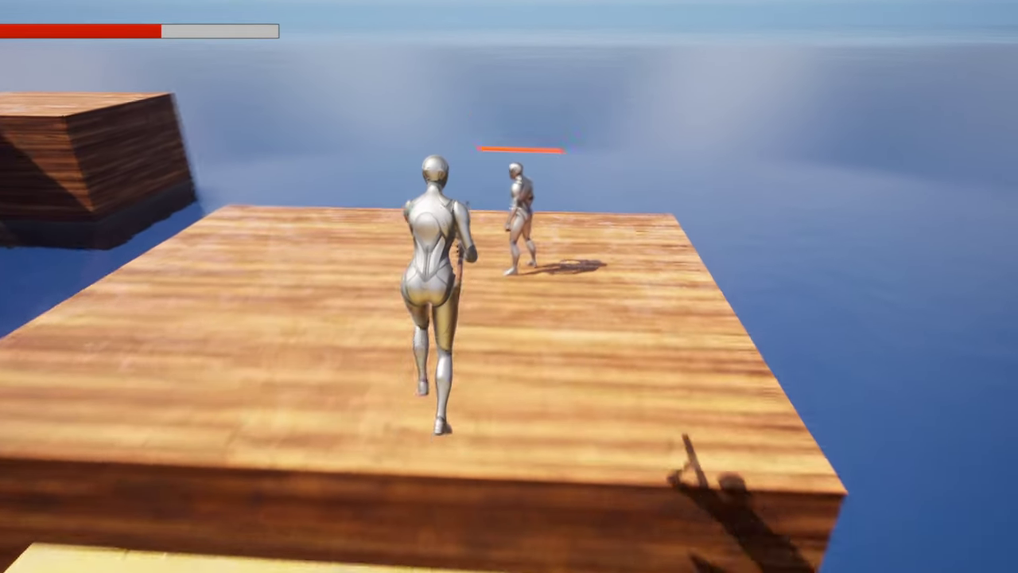
# Finish off the enemy, then scroll down the Wingfox 'unreal engine' course results
pyautogui.press('s')
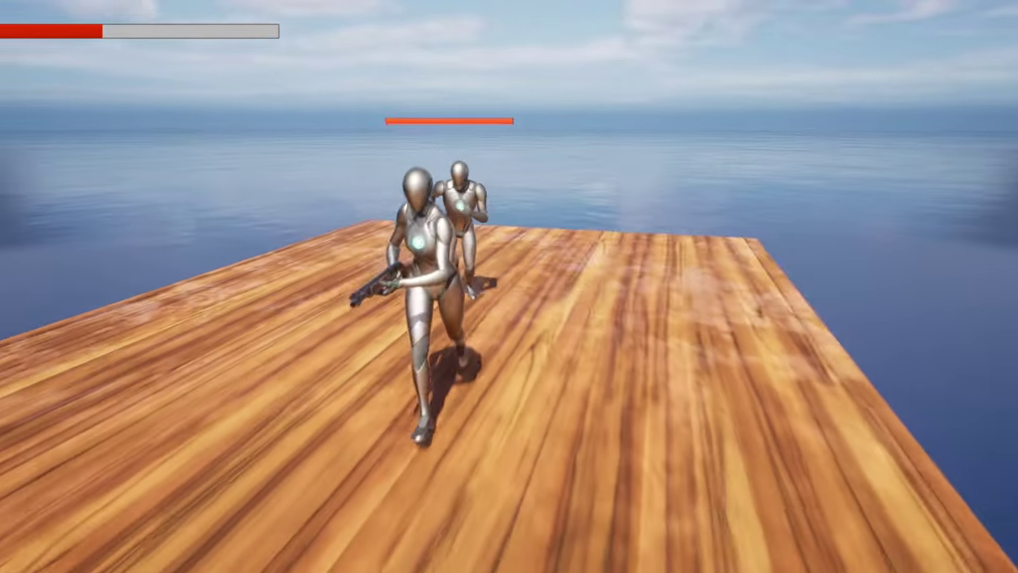
pyautogui.press('w')
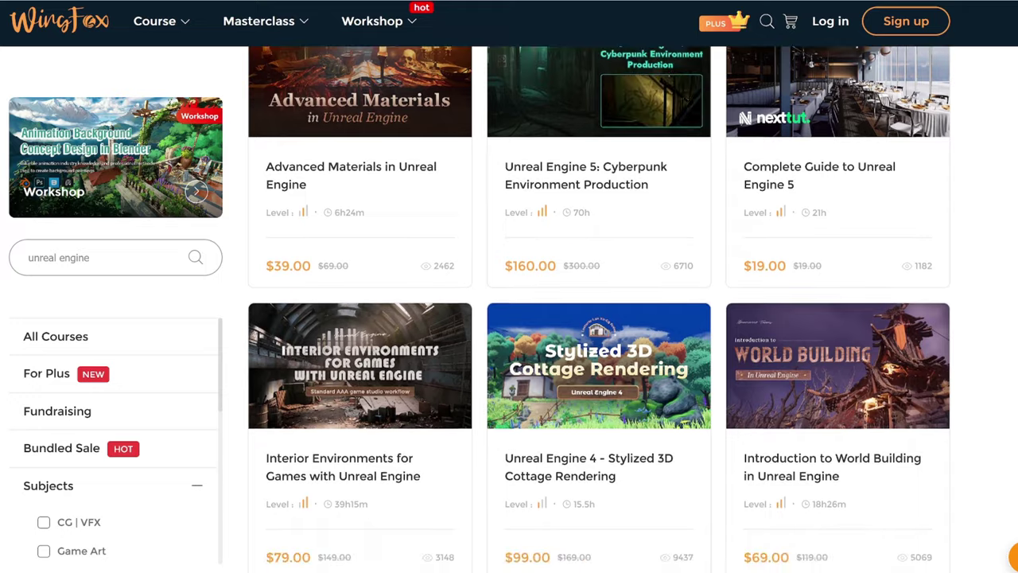
pyautogui.scroll(-5, 596, 302)
pyautogui.scroll(-5, 596, 302)
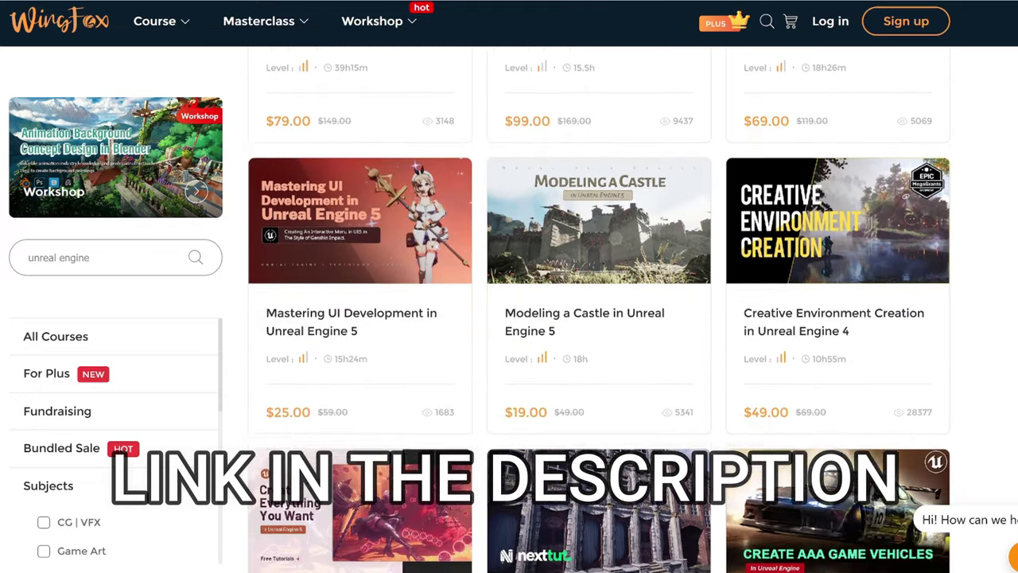
pyautogui.scroll(-3, 597, 311)
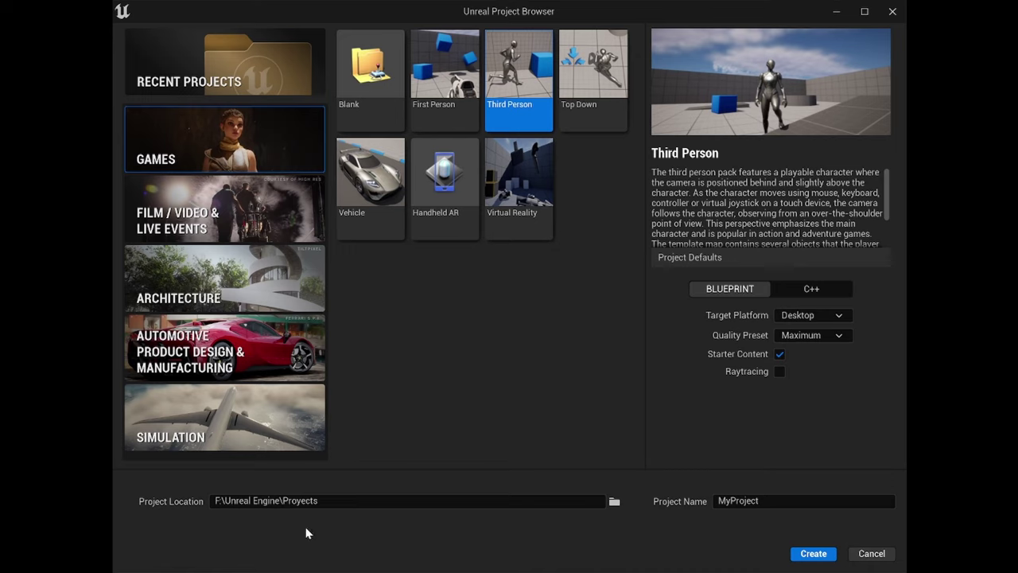
# Name the new Third Person project FirstGameTutorial and create it
pyautogui.click(785, 501)
pyautogui.write('FirstGameTutorial')
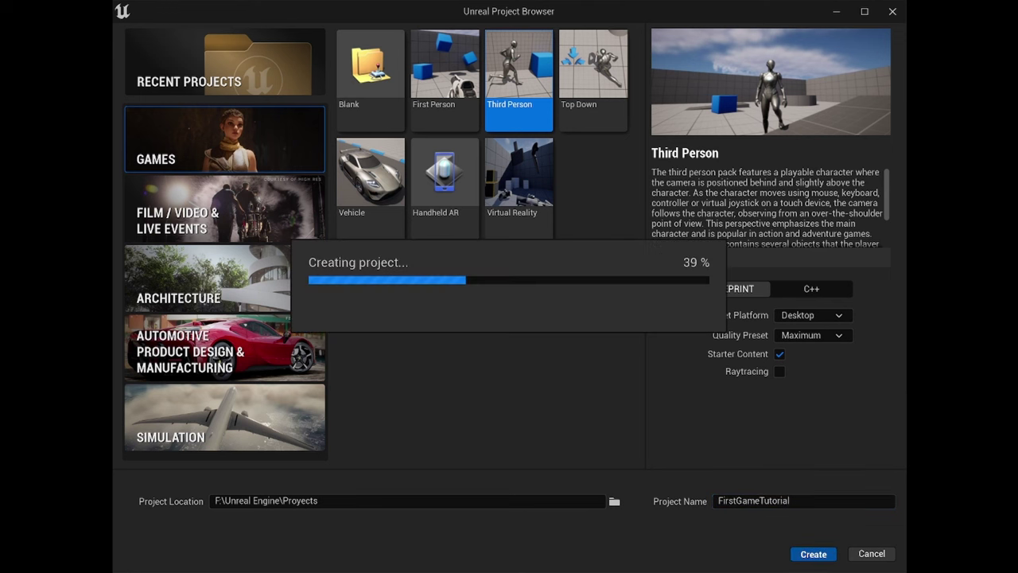
pyautogui.click(813, 553)
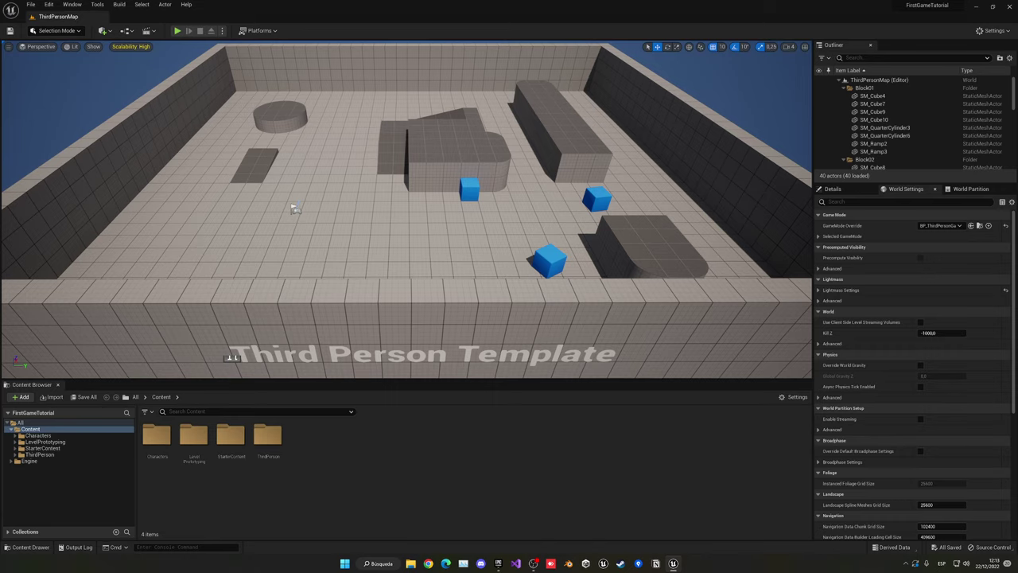
# Select the blue SM_ChamferCube, try moving it across the floor, and undo the move
pyautogui.press('w')
pyautogui.moveTo(425, 277); pyautogui.dragTo(424, 232, button='right')
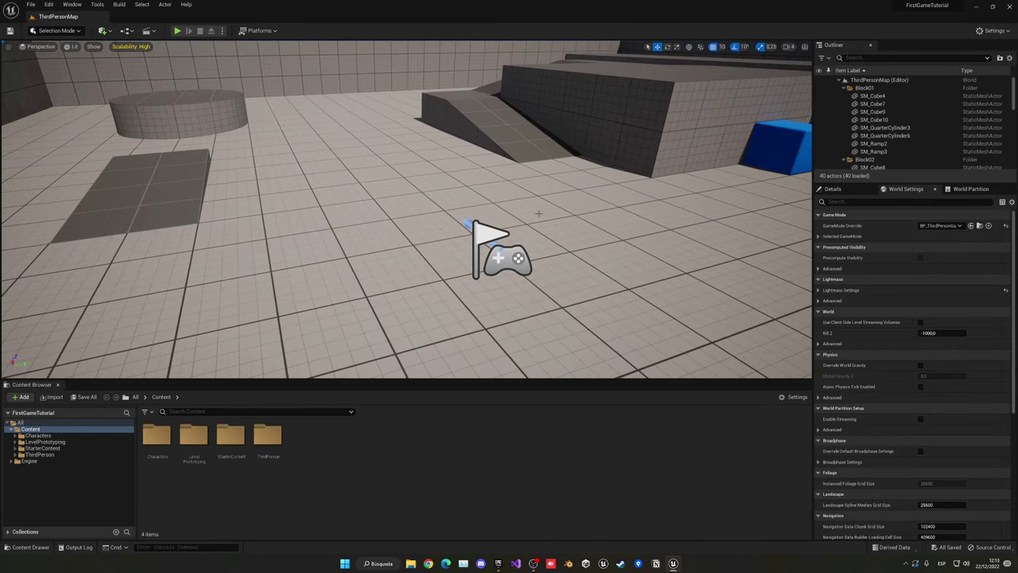
pyautogui.click(795, 142)
pyautogui.press('f')
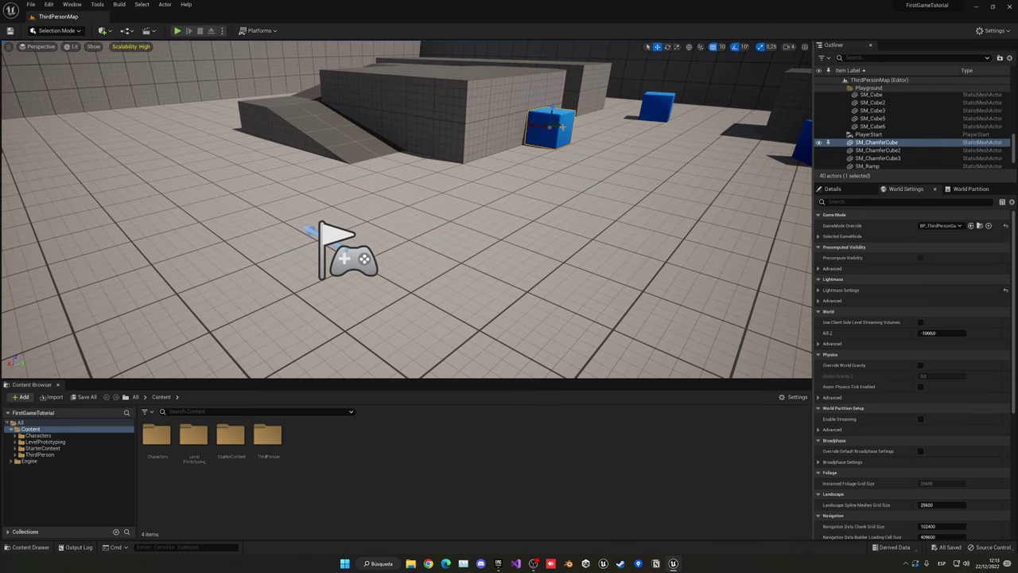
pyautogui.moveTo(561, 127); pyautogui.dragTo(429, 163)
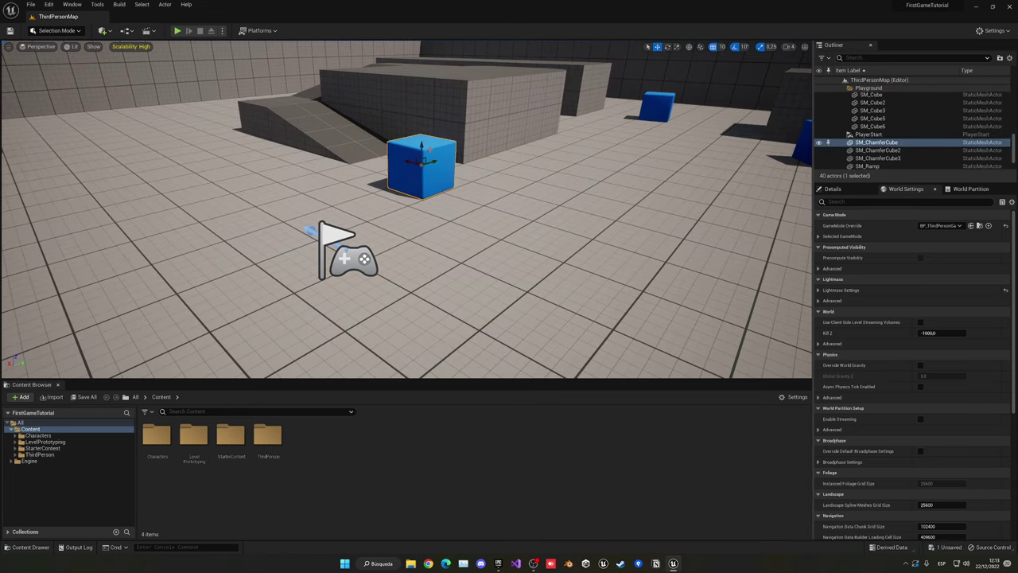
pyautogui.hotkey('ctrl', 'z')
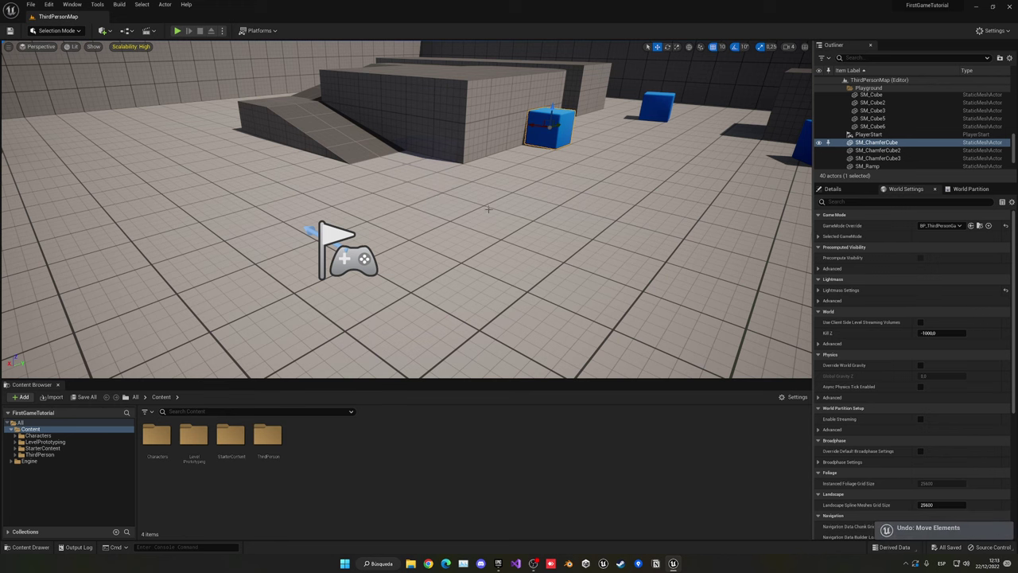
pyautogui.moveTo(488, 209); pyautogui.dragTo(438, 215, button='right')
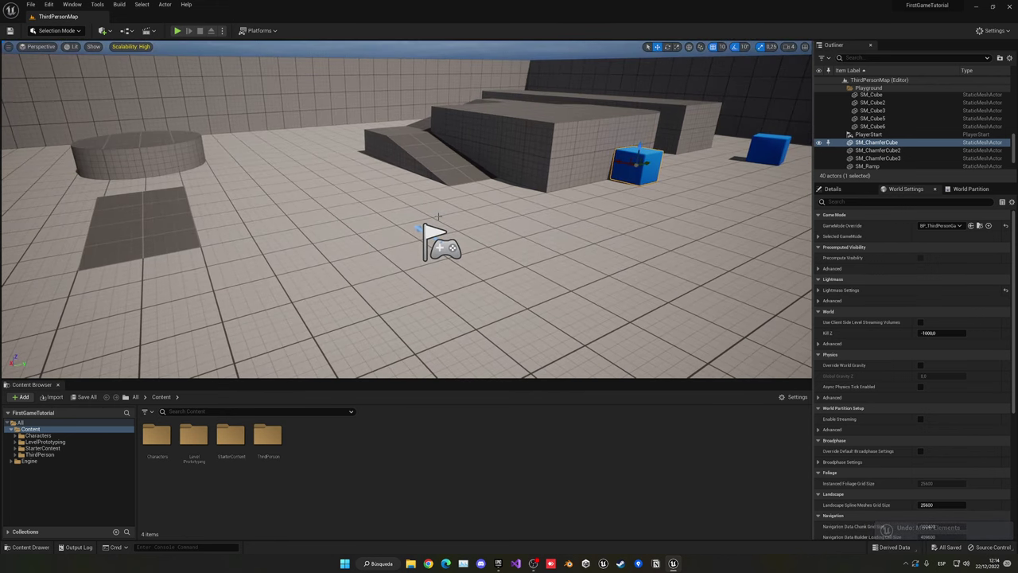
# Inspect the cube's and ramp's Details, then the World Settings and World Partition panels
pyautogui.click(845, 194)
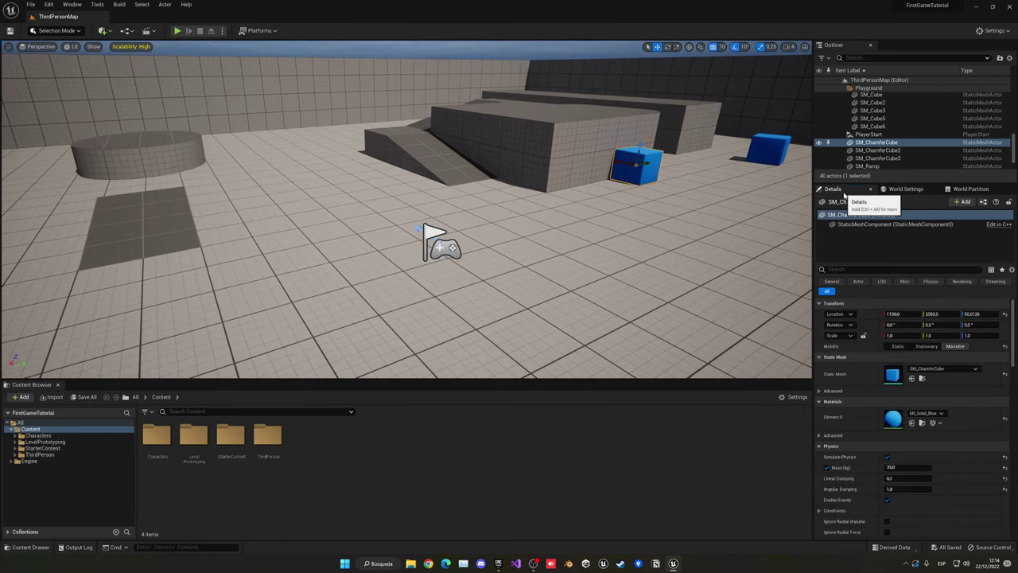
pyautogui.click(445, 161)
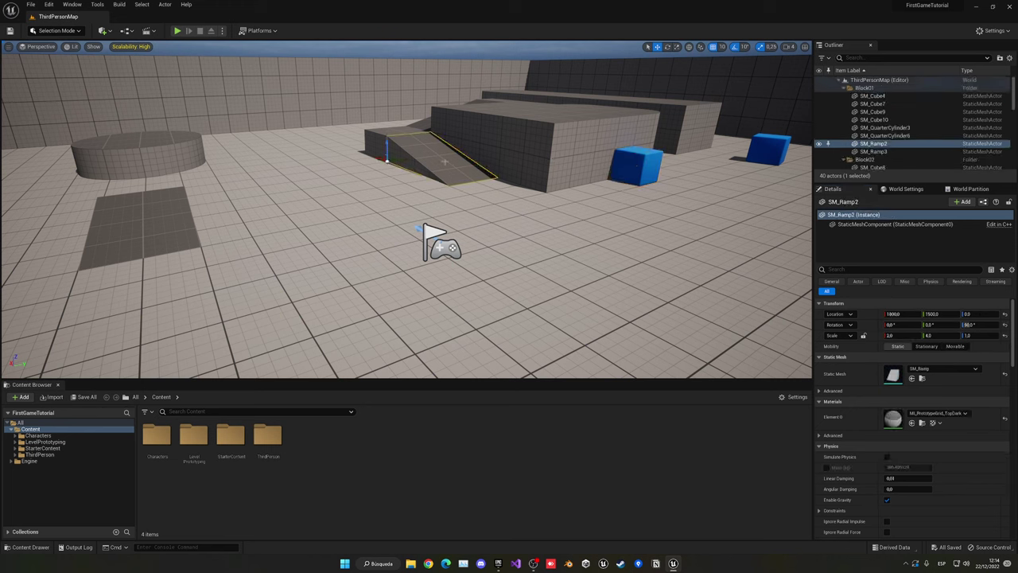
pyautogui.click(642, 167)
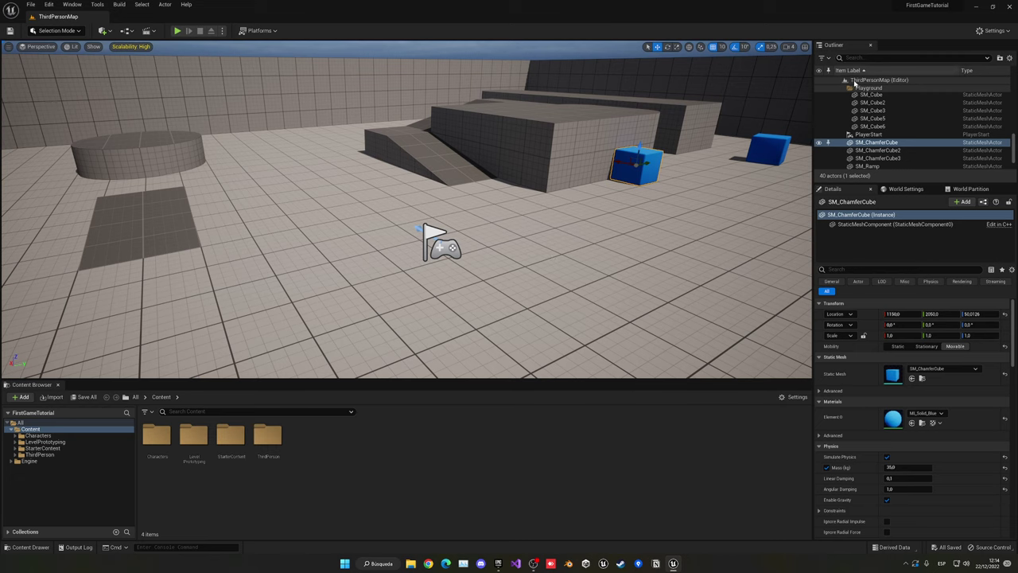
pyautogui.scroll(-5, 865, 120)
pyautogui.scroll(2, 864, 120)
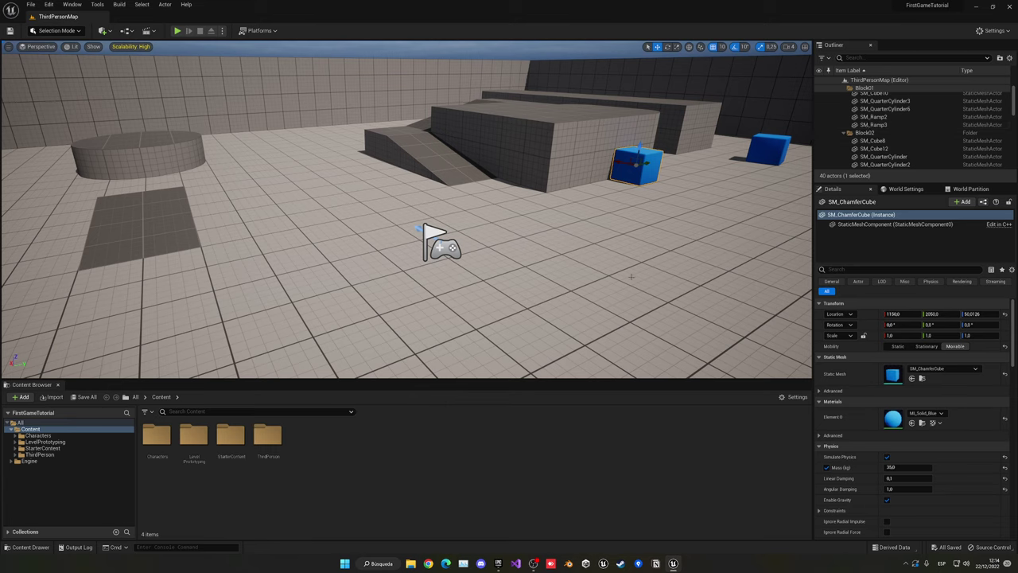
pyautogui.click(906, 188)
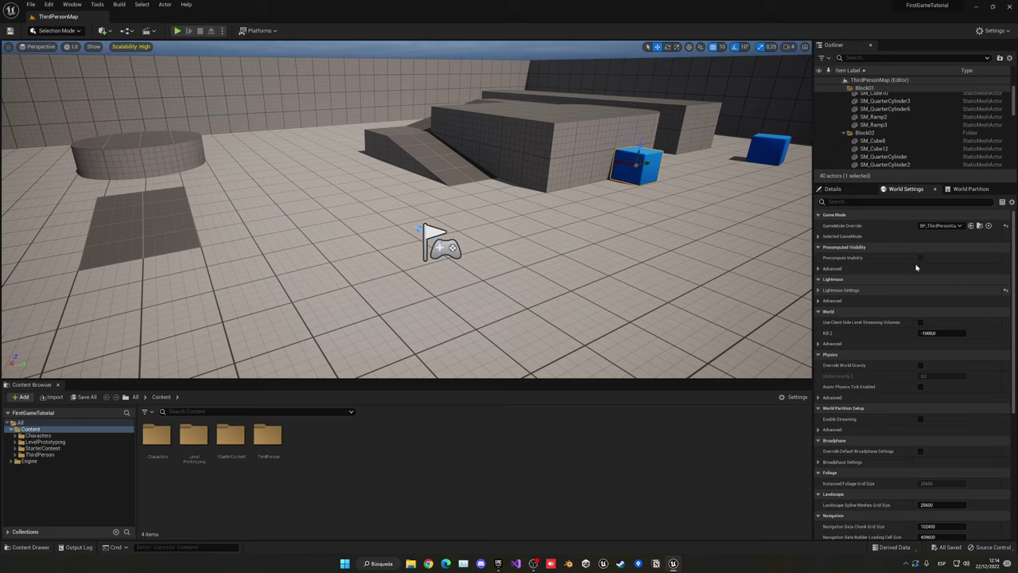
pyautogui.click(970, 188)
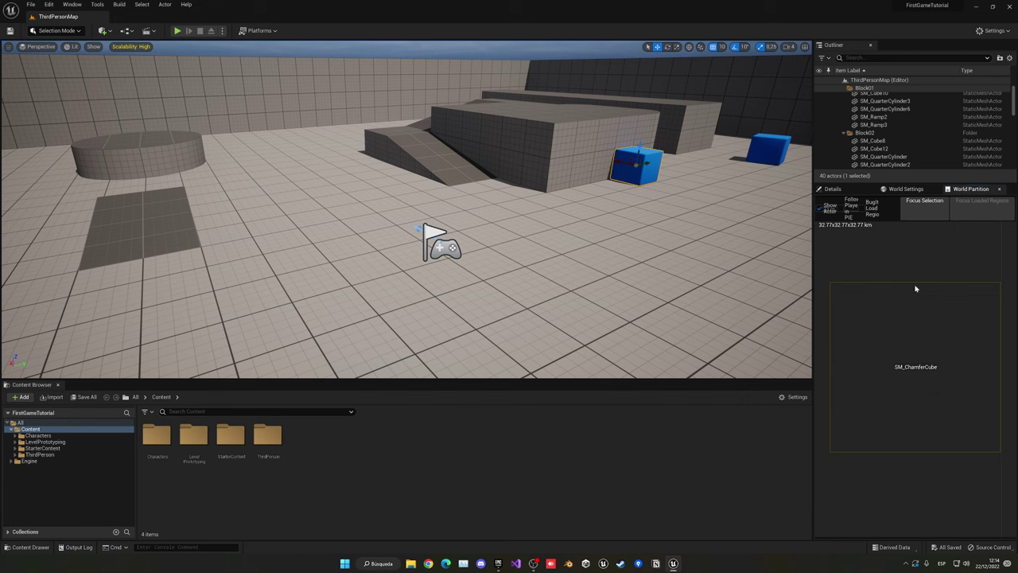
pyautogui.click(832, 188)
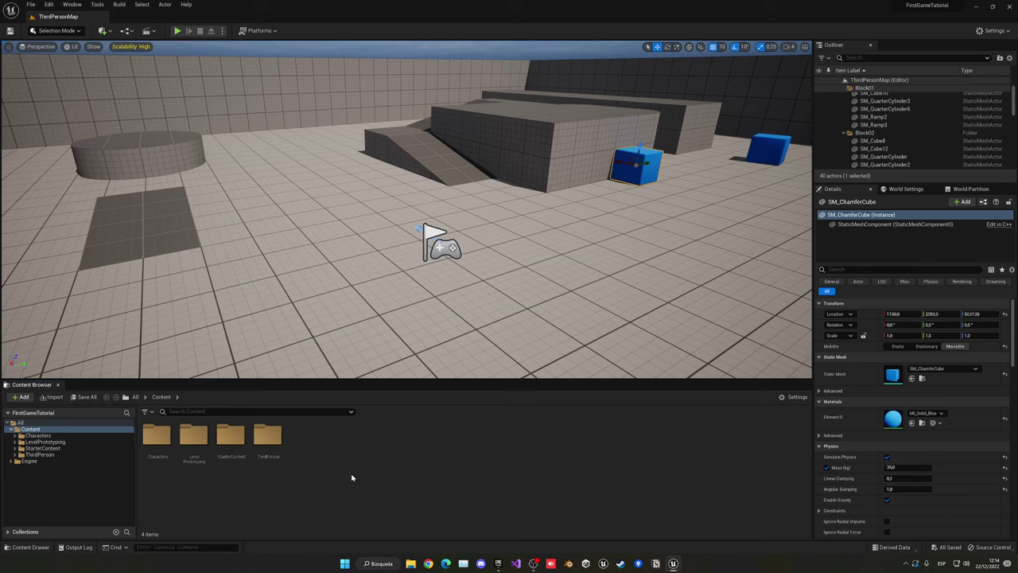
# Play the level in-editor, running and jumping the mannequin around, then stop with Esc
pyautogui.click(177, 31)
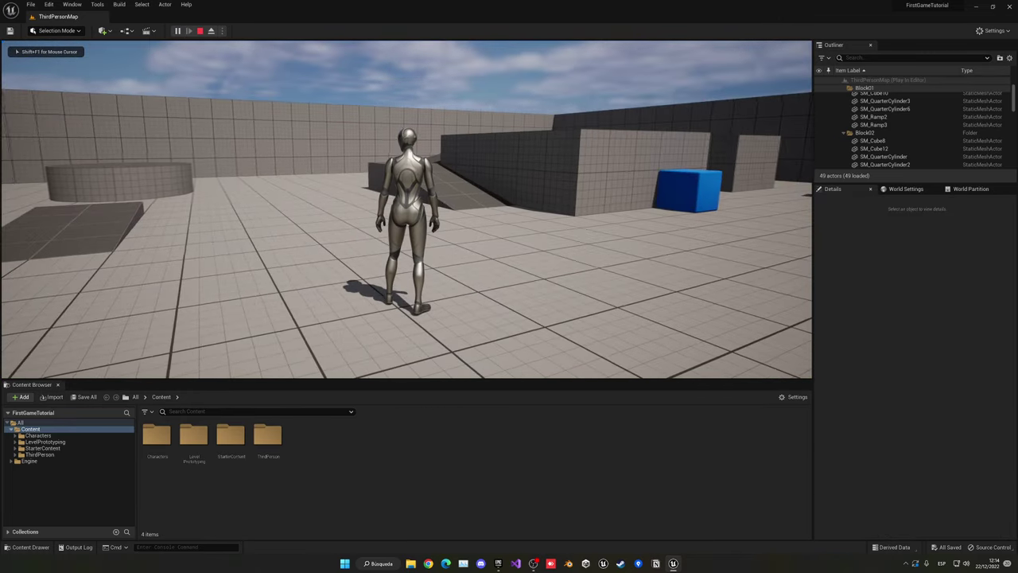
pyautogui.press('w')
pyautogui.press('space')
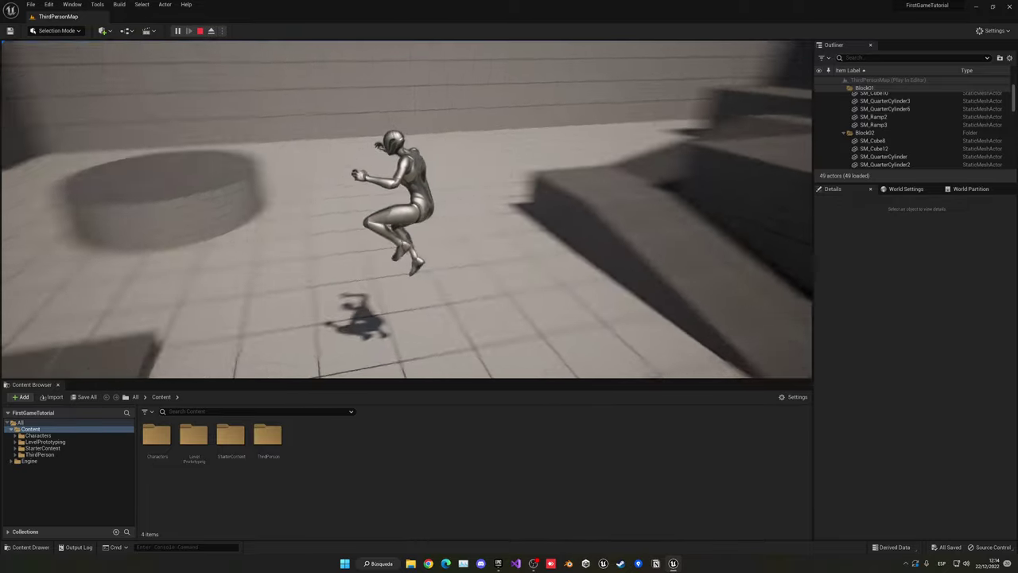
pyautogui.press('s')
pyautogui.press('w')
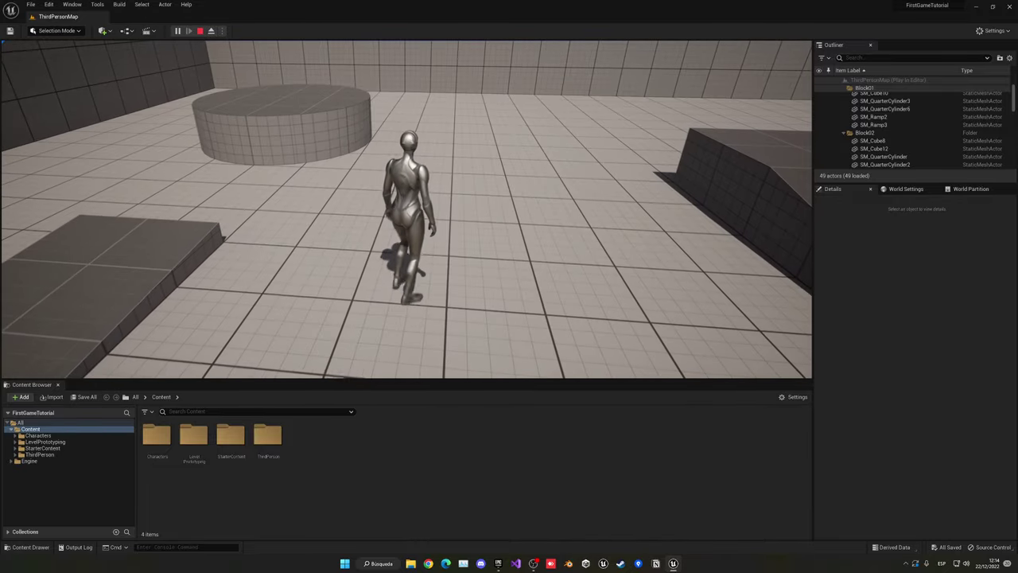
pyautogui.press('w')
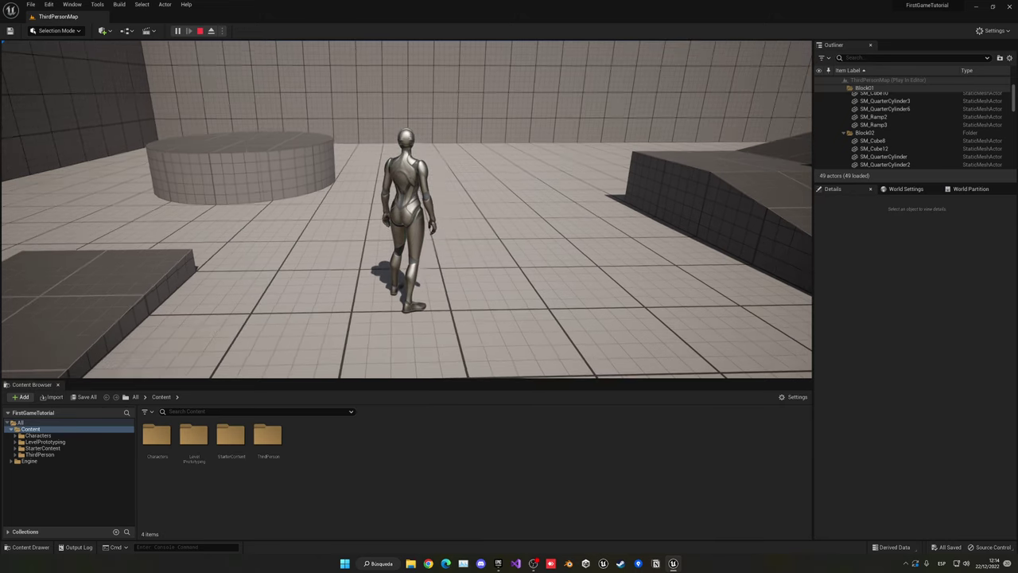
pyautogui.press('s')
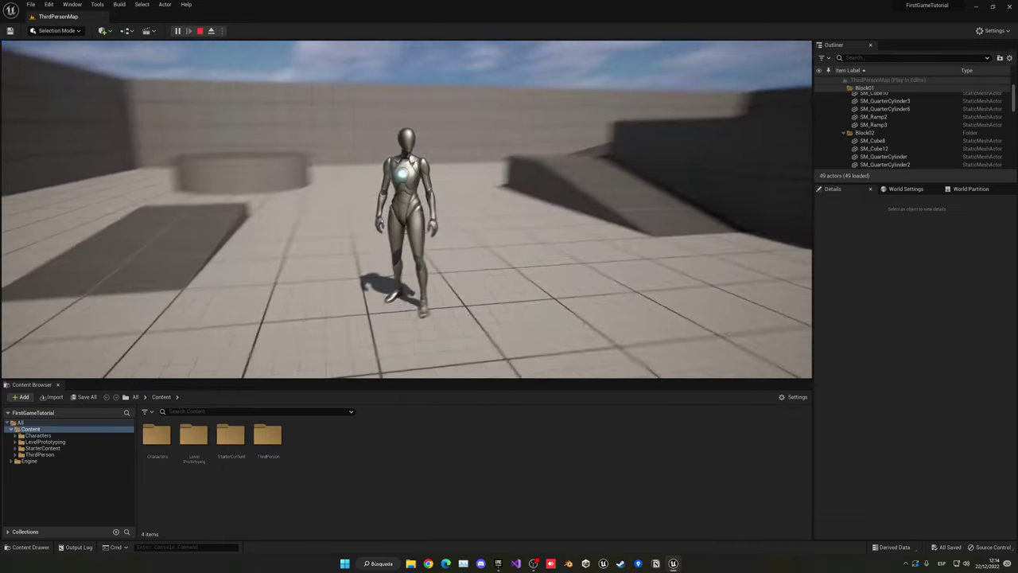
pyautogui.press('w')
pyautogui.press('Escape')
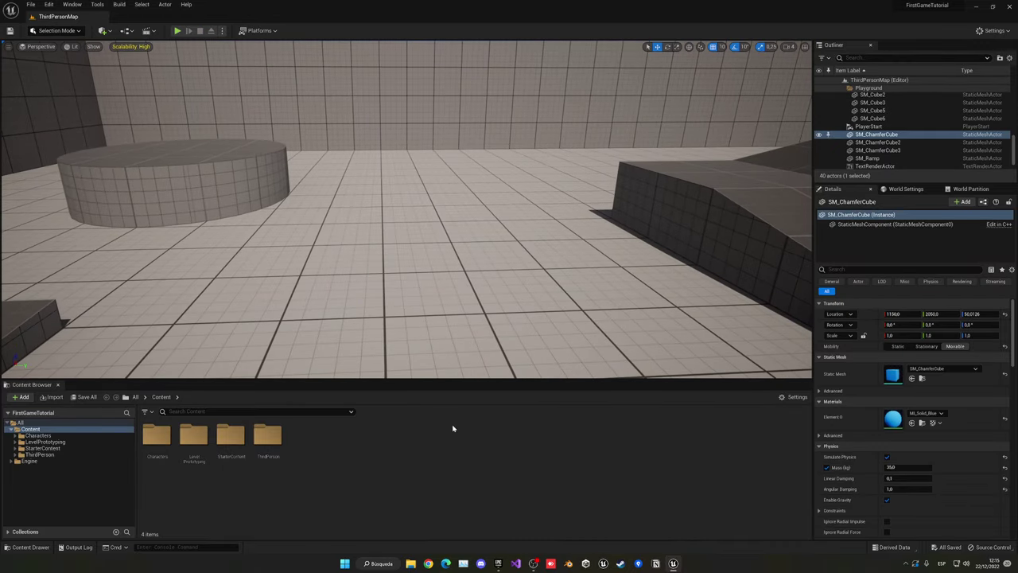
# Switch to the Epic Games Launcher library showing the 'anim start' search for Animation Starter Pack
pyautogui.click(498, 563)
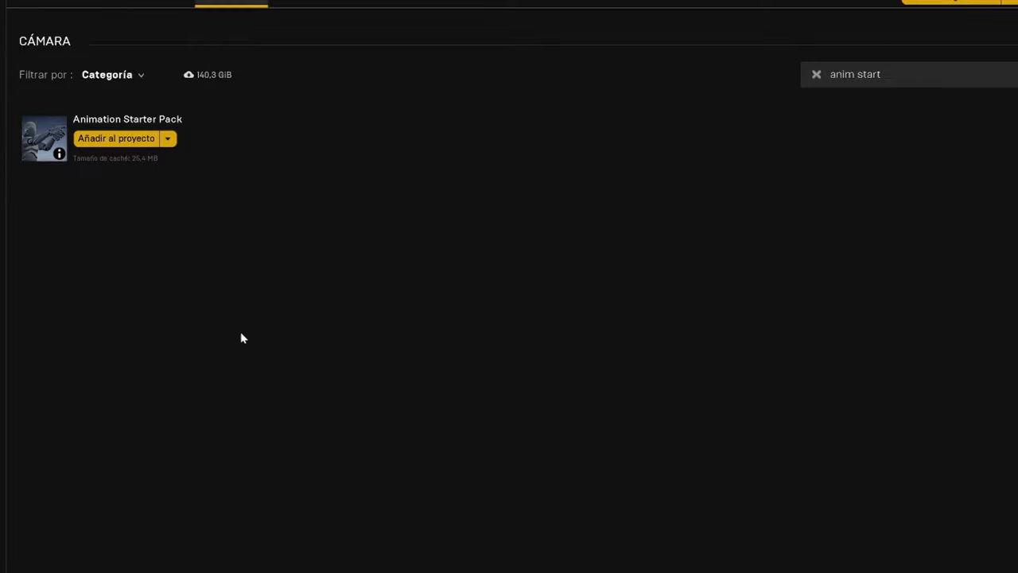
pyautogui.scroll(1, 315, 272)
pyautogui.scroll(-2, 318, 292)
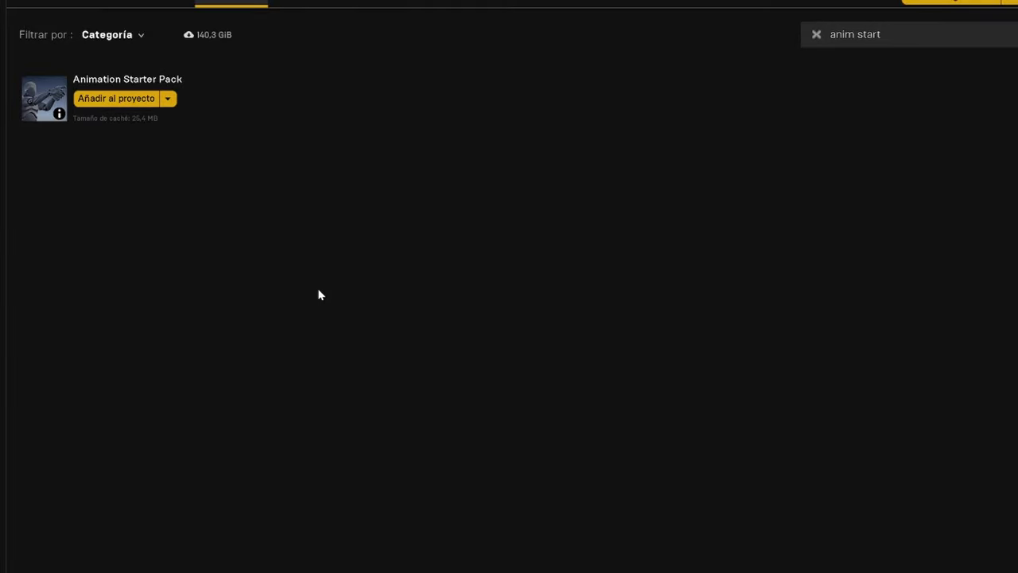
pyautogui.scroll(1, 223, 220)
pyautogui.moveTo(883, 94); pyautogui.dragTo(801, 94)
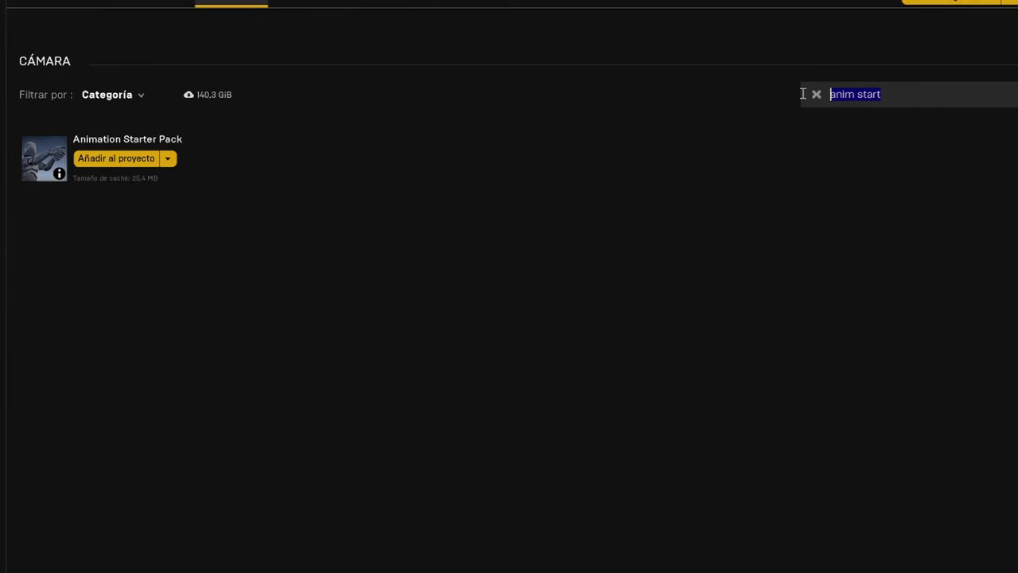
pyautogui.click(730, 252)
# Search the target projects for 'first' with all projects shown and select FirstGameTutorial
pyautogui.click(118, 161)
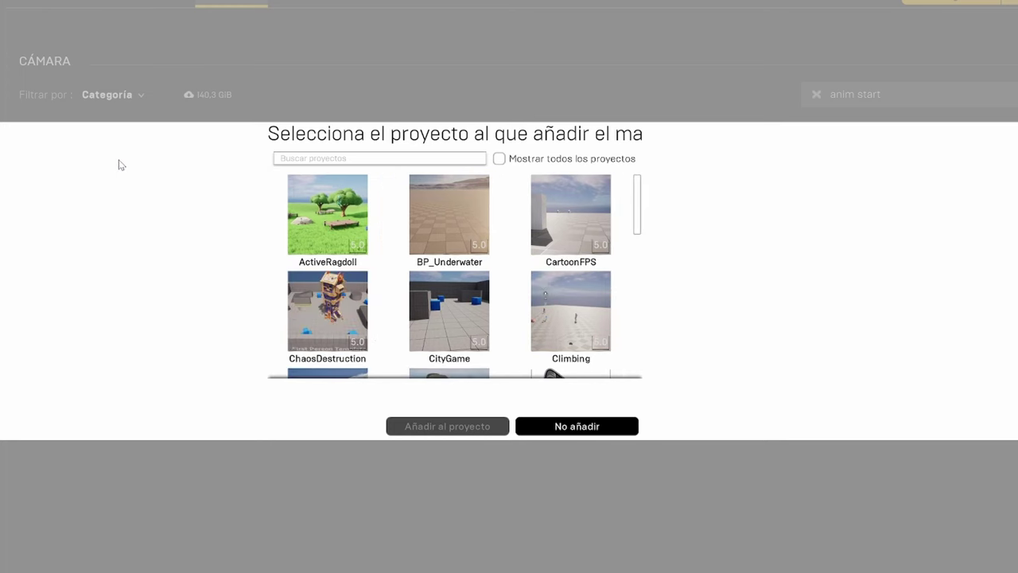
pyautogui.click(331, 157)
pyautogui.write('first')
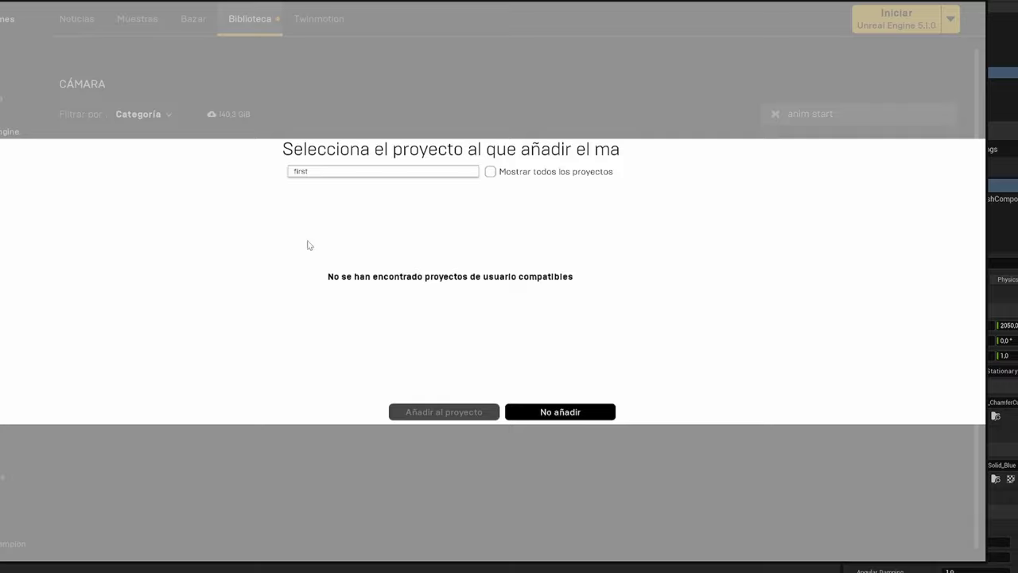
pyautogui.click(491, 172)
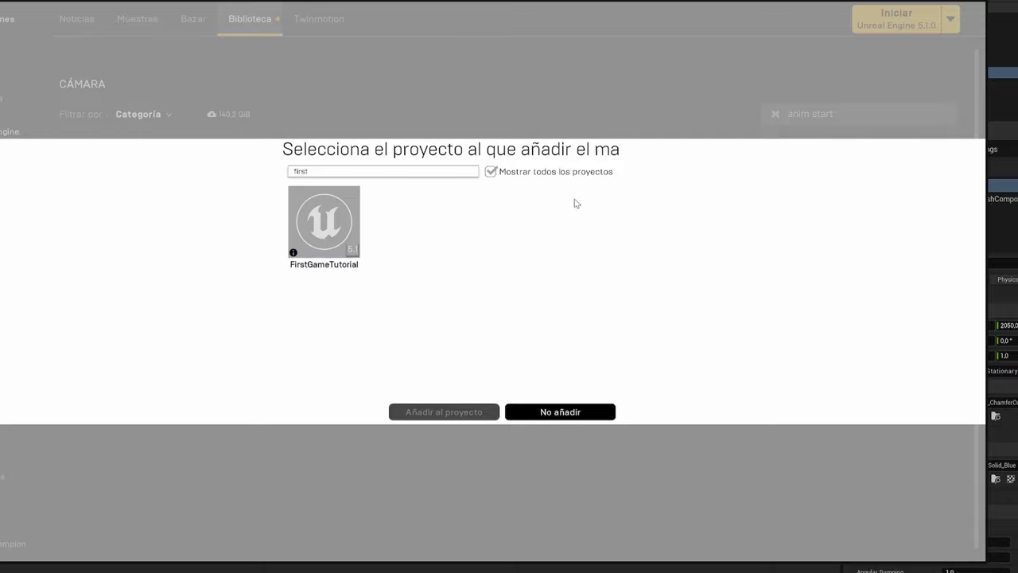
pyautogui.click(338, 228)
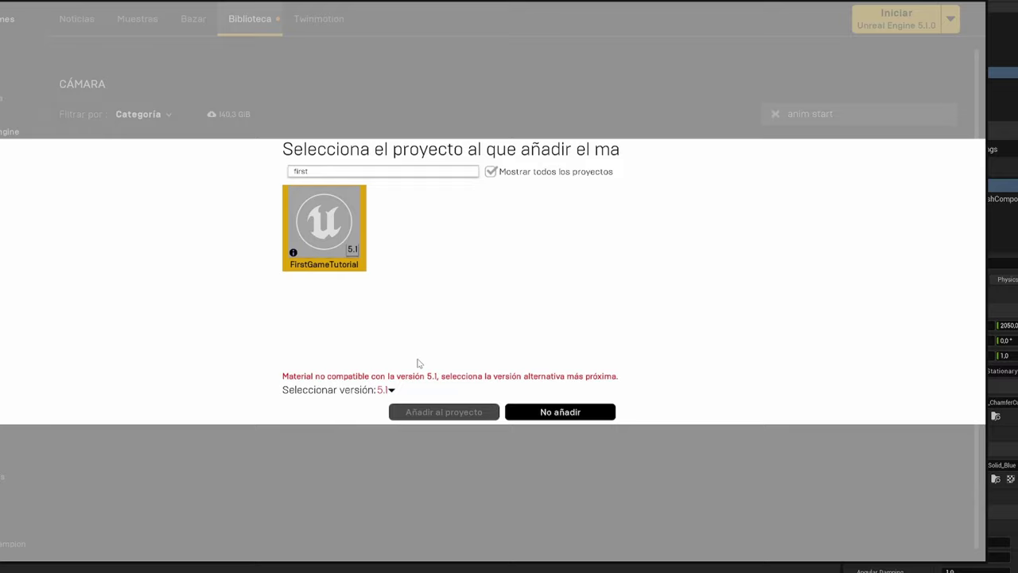
# Set the pack version to 5.0 and add it to FirstGameTutorial
pyautogui.click(391, 389)
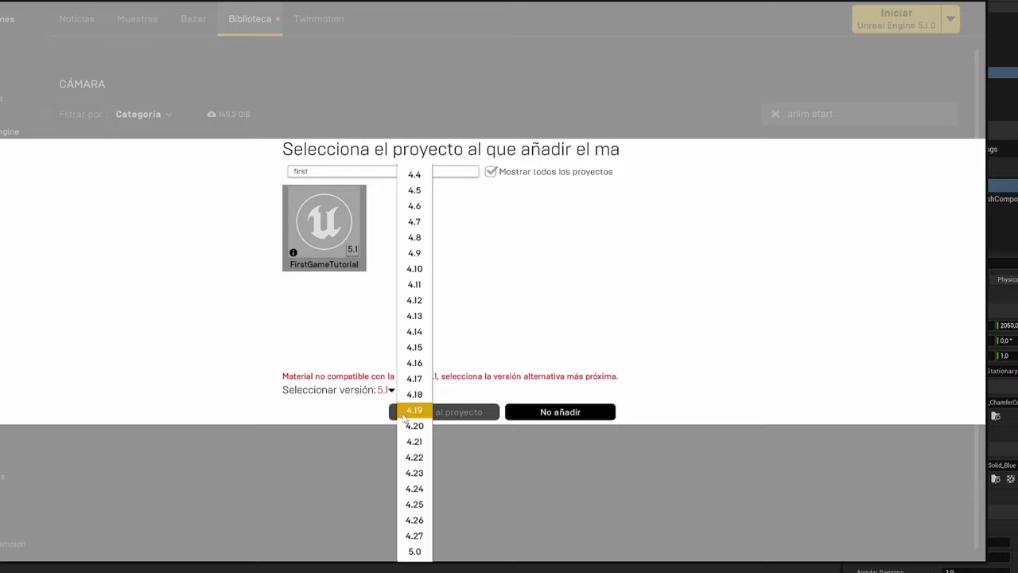
pyautogui.click(414, 551)
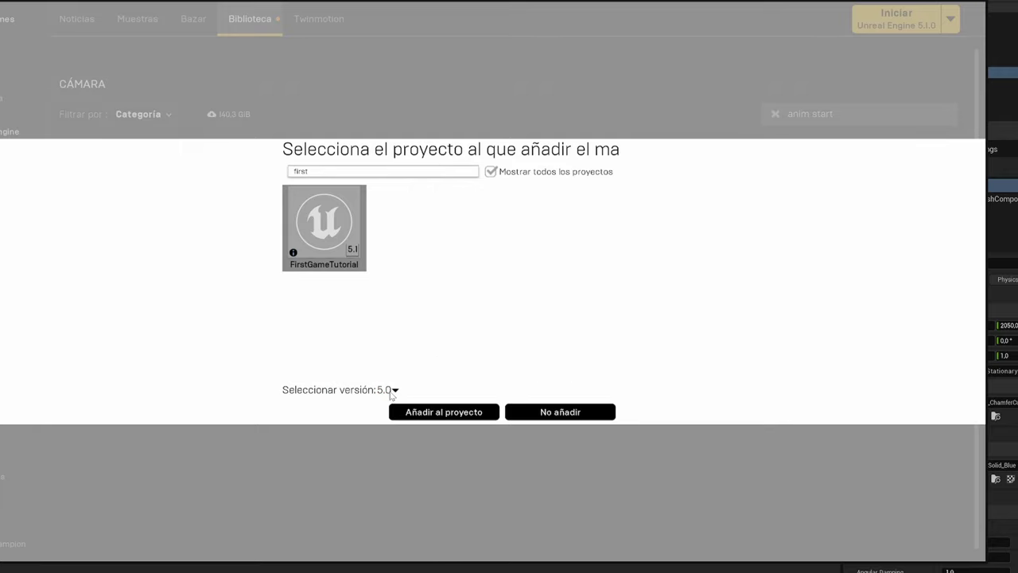
pyautogui.click(339, 264)
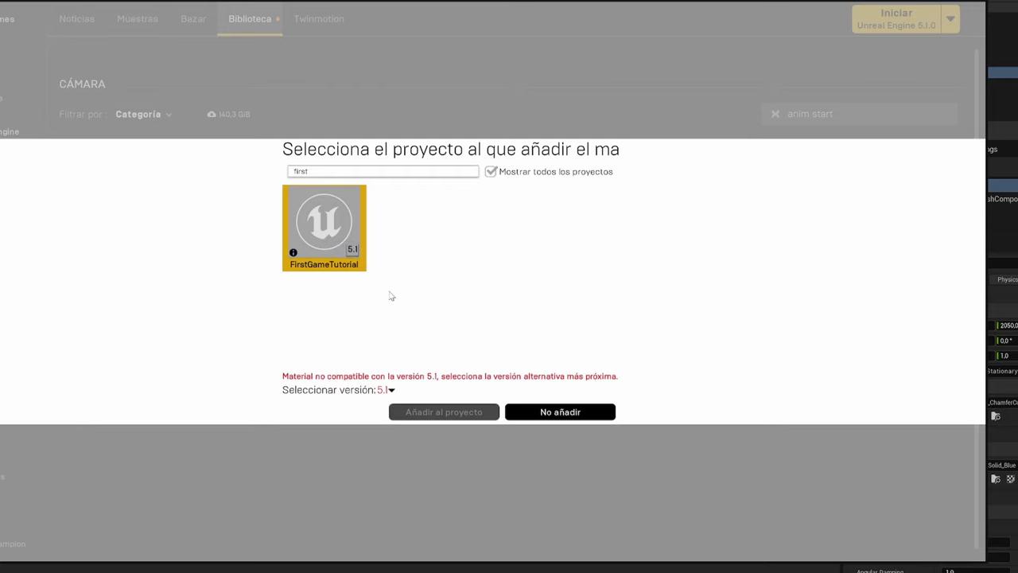
pyautogui.click(384, 389)
pyautogui.click(414, 551)
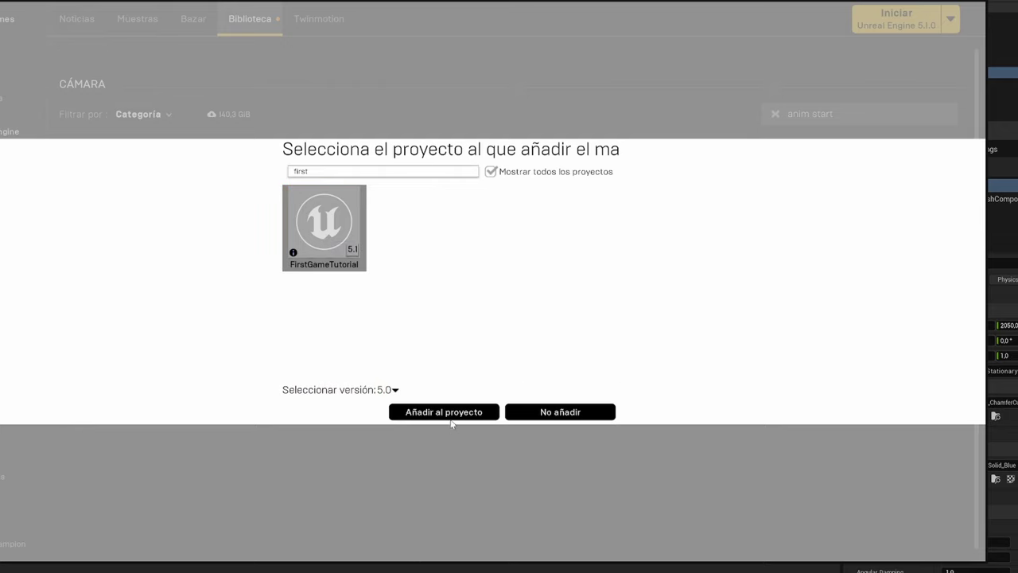
pyautogui.click(446, 415)
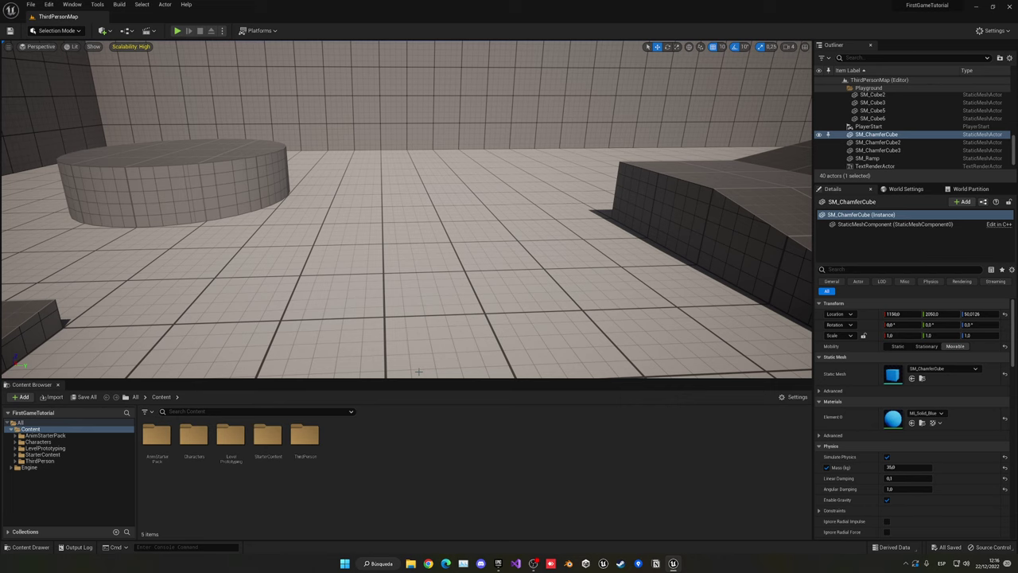
# Open the AnimStarterPack folder and scroll through its animation assets
pyautogui.doubleClick(158, 444)
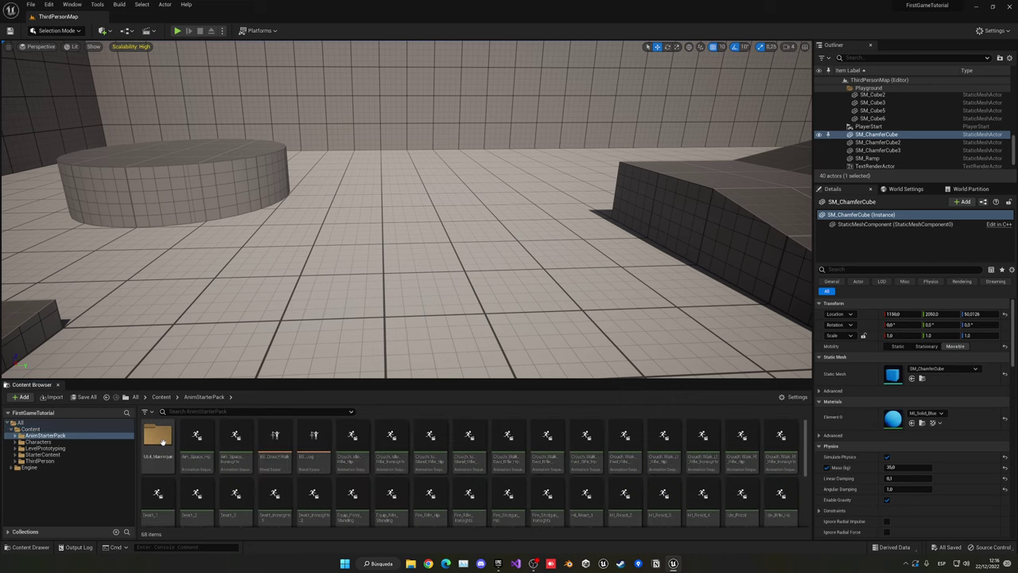
pyautogui.scroll(-1, 334, 467)
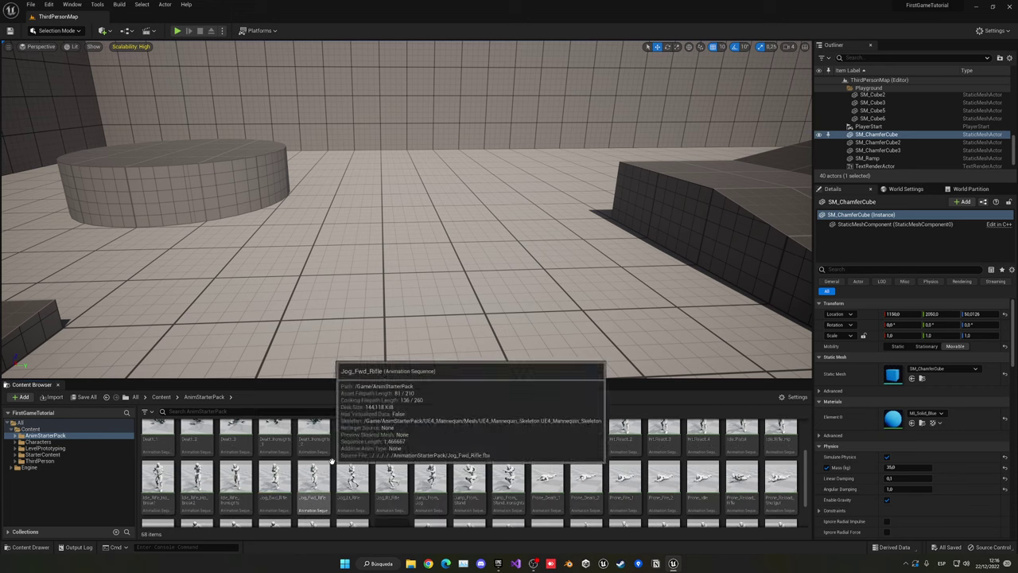
pyautogui.scroll(1, 335, 467)
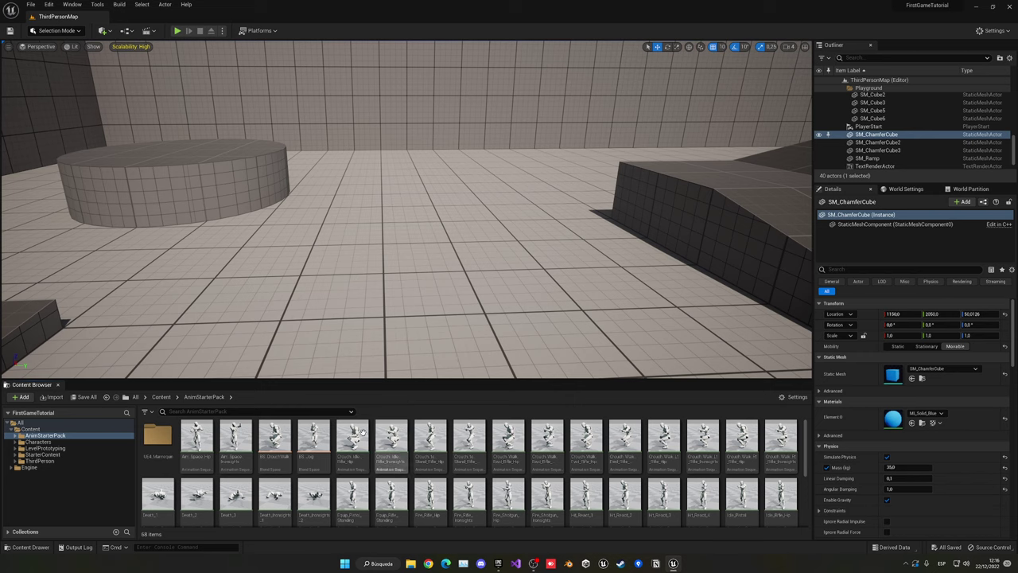
# Briefly test-play, then filter the Content Browser by 'idle' and select Idle_Rifle_Hip
pyautogui.click(177, 30)
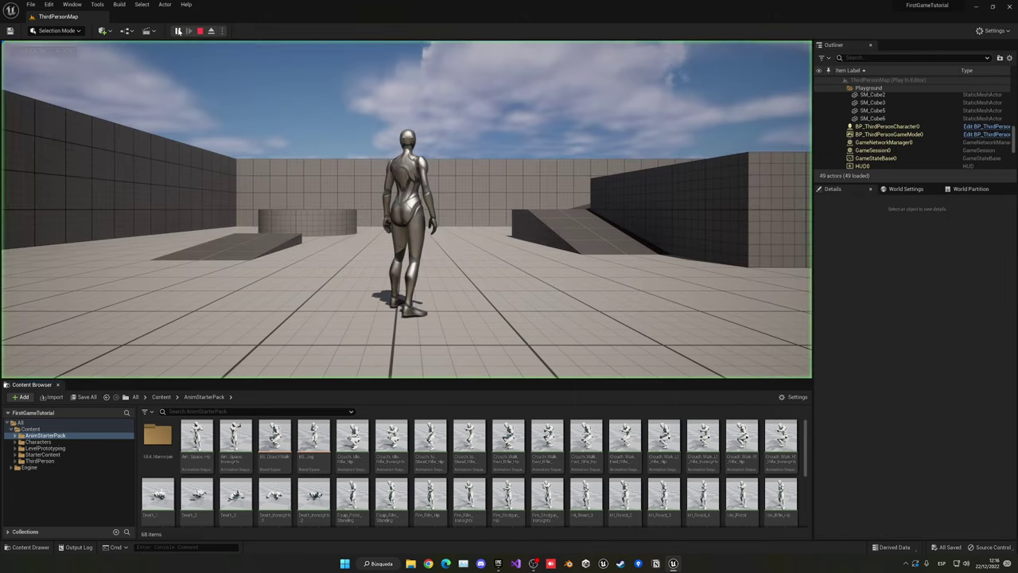
pyautogui.press('Escape')
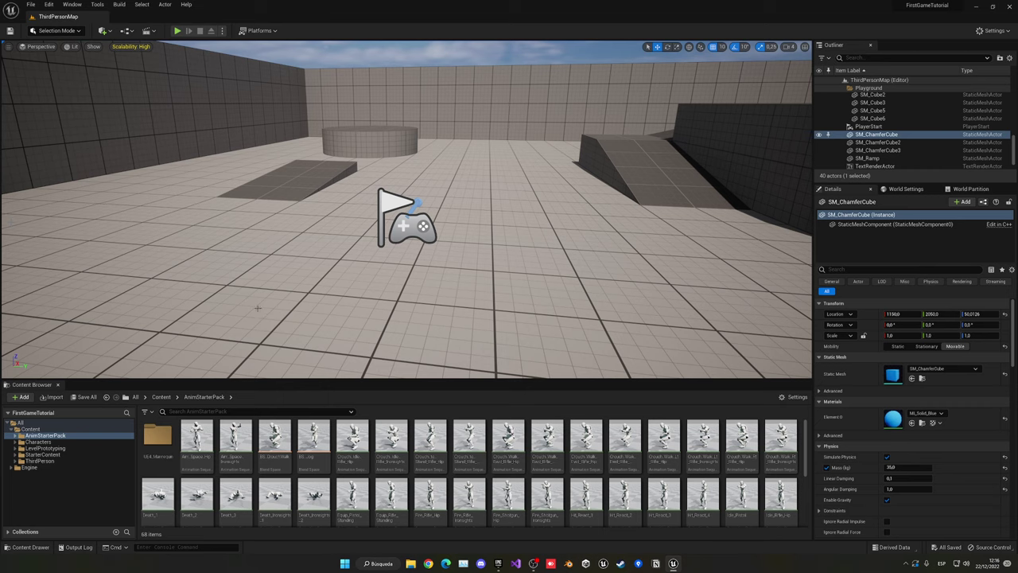
pyautogui.click(255, 412)
pyautogui.write('idle')
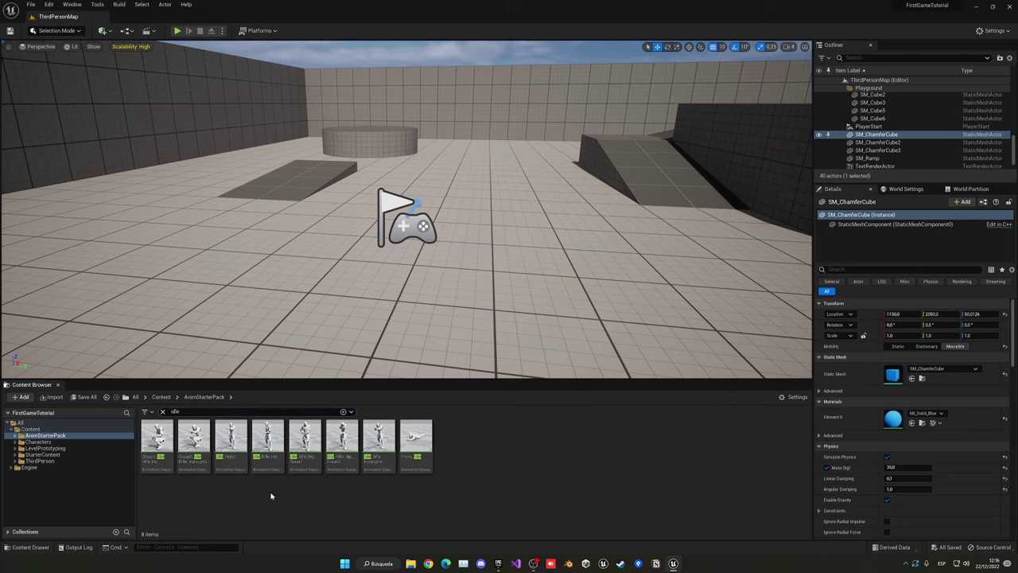
pyautogui.click(267, 445)
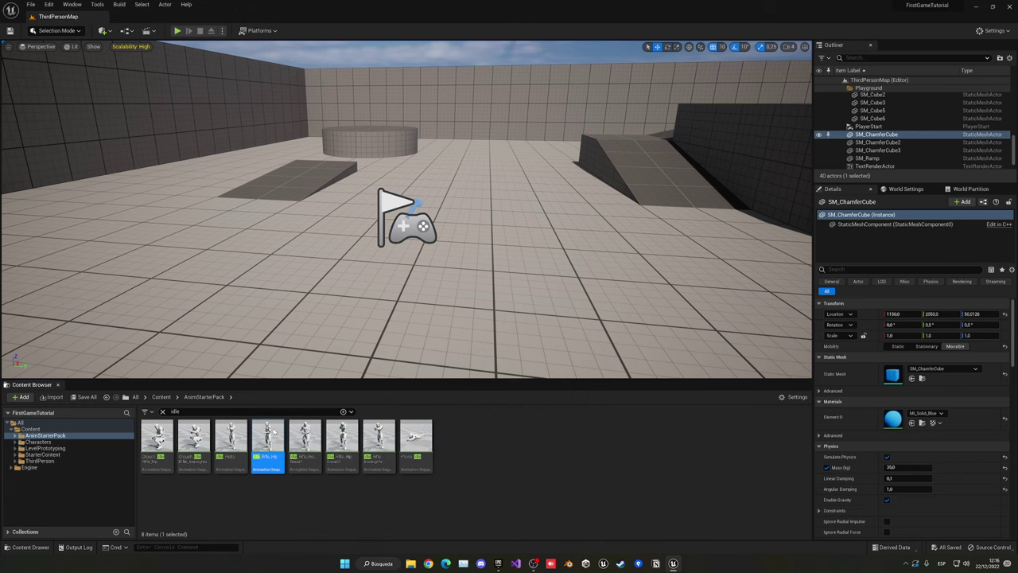
# Duplicate and retarget Idle_Rifle_Hip using RTG_UE4Manny_UE5Manny, then close its animation editor
pyautogui.rightClick(272, 444)
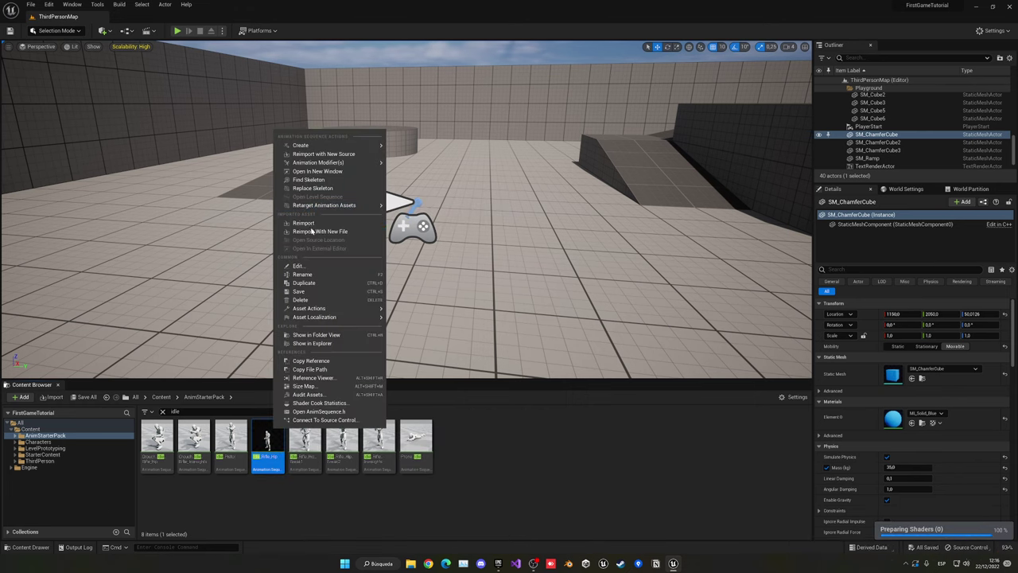
pyautogui.moveTo(379, 206)
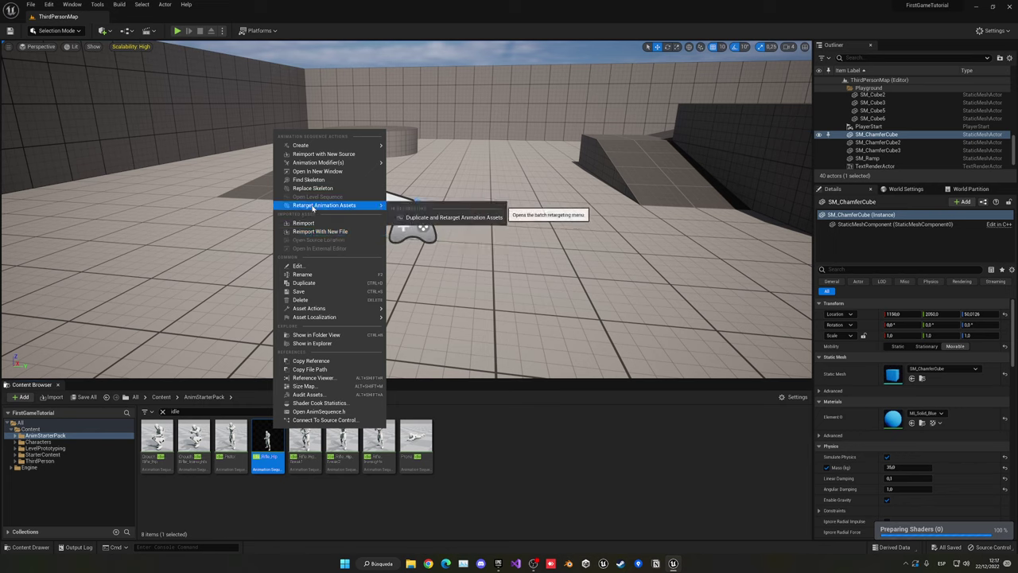
pyautogui.click(447, 218)
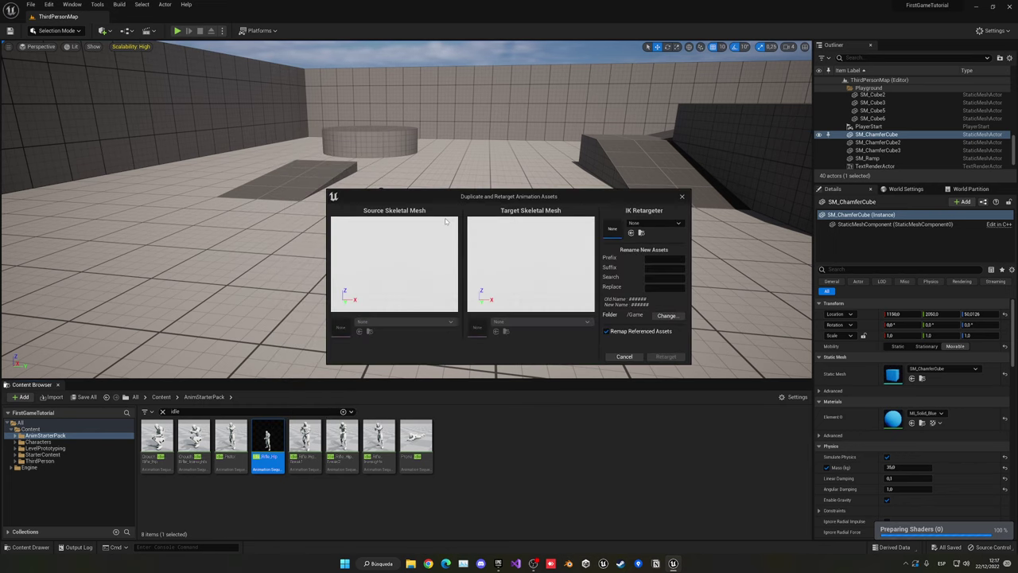
pyautogui.click(659, 223)
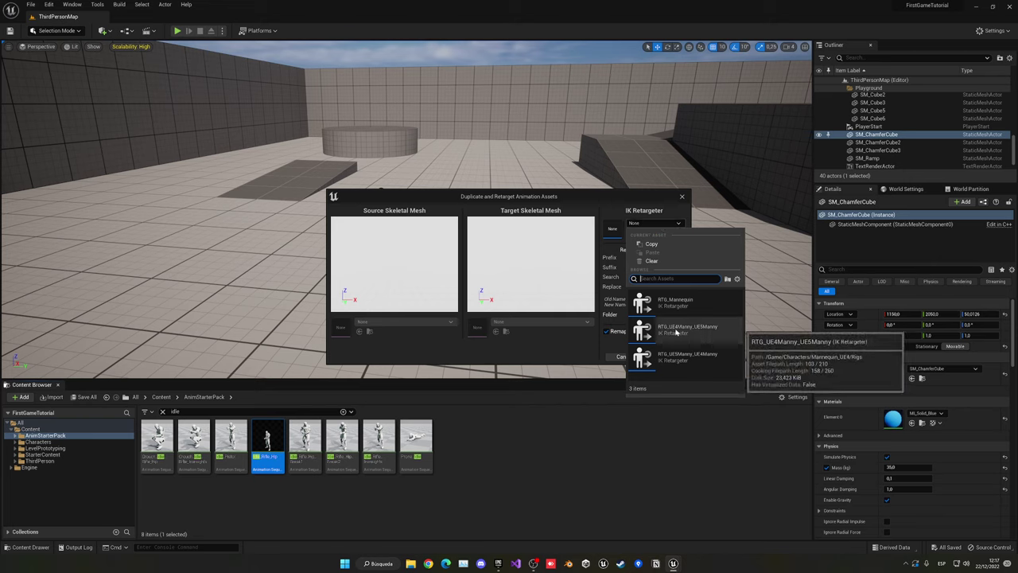
pyautogui.click(712, 332)
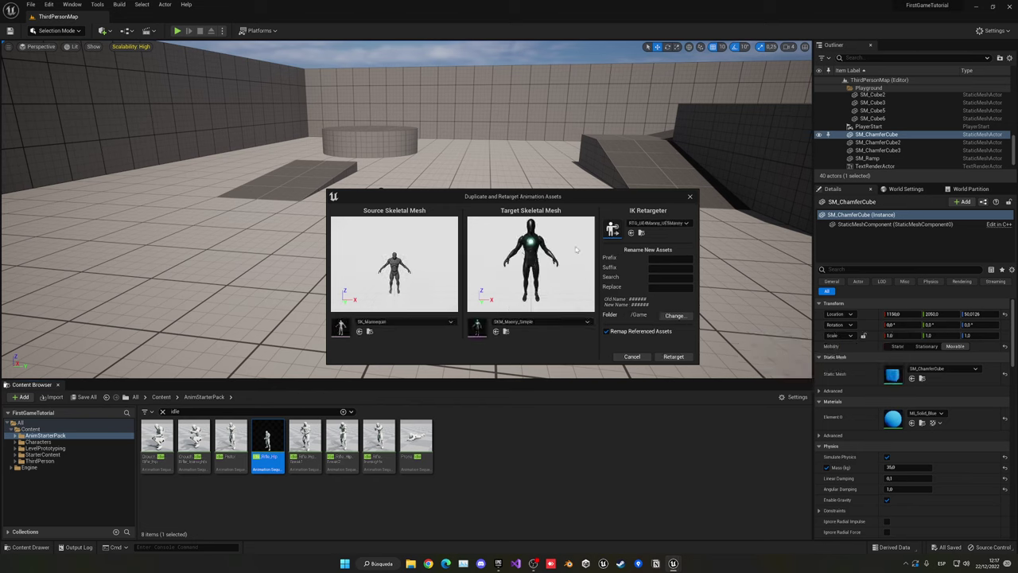
pyautogui.click(673, 356)
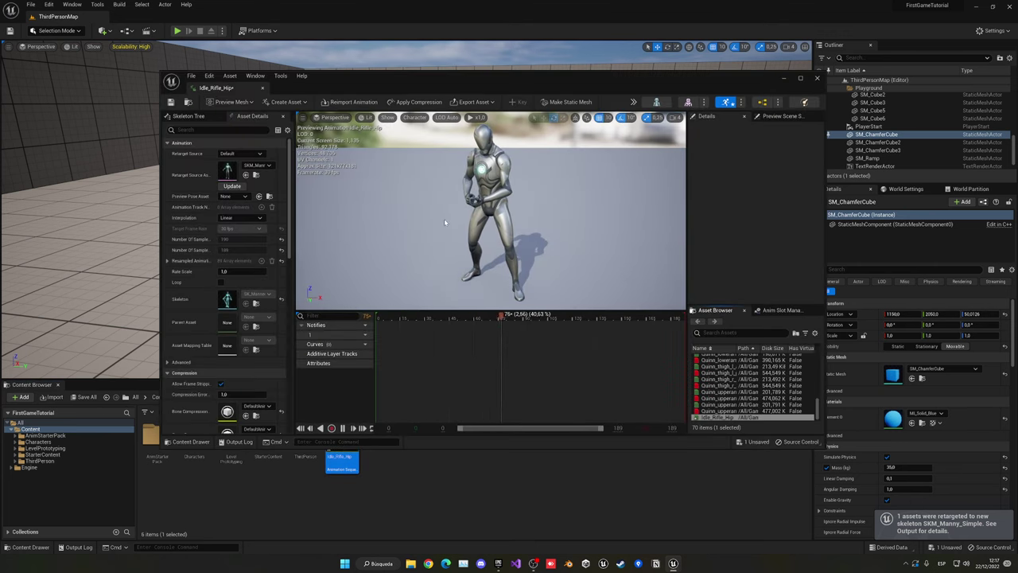
pyautogui.click(237, 87)
pyautogui.click(403, 482)
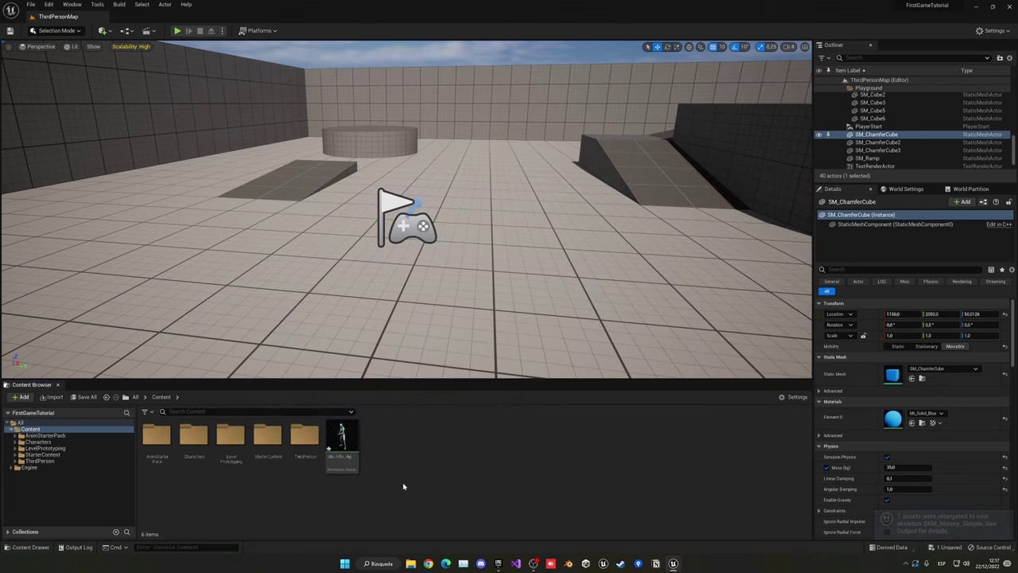
# Create a new folder named ShotgunAnimations in Content
pyautogui.rightClick(403, 482)
pyautogui.click(435, 213)
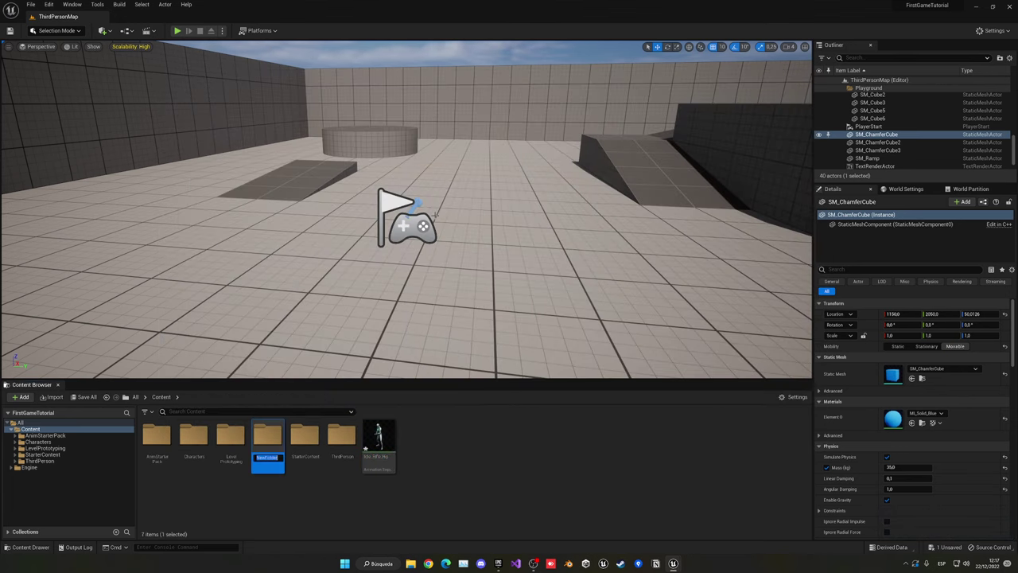
pyautogui.write('ShotgunAnims')
pyautogui.press('Return')
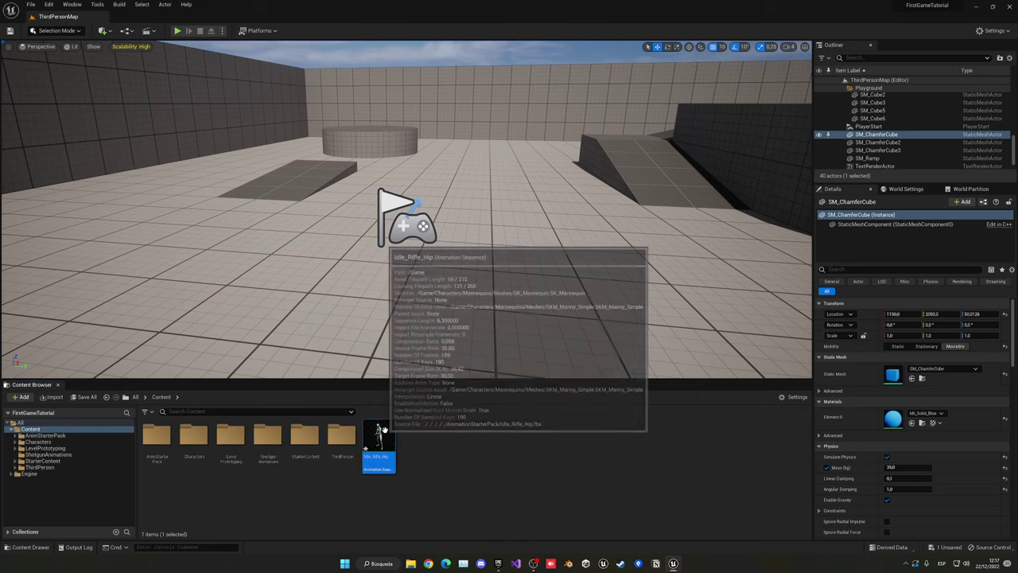
# Move the retargeted Idle_Rifle_Hip into ShotgunAnimations and go back to AnimStarterPack
pyautogui.moveTo(378, 439); pyautogui.dragTo(274, 467)
pyautogui.click(280, 470)
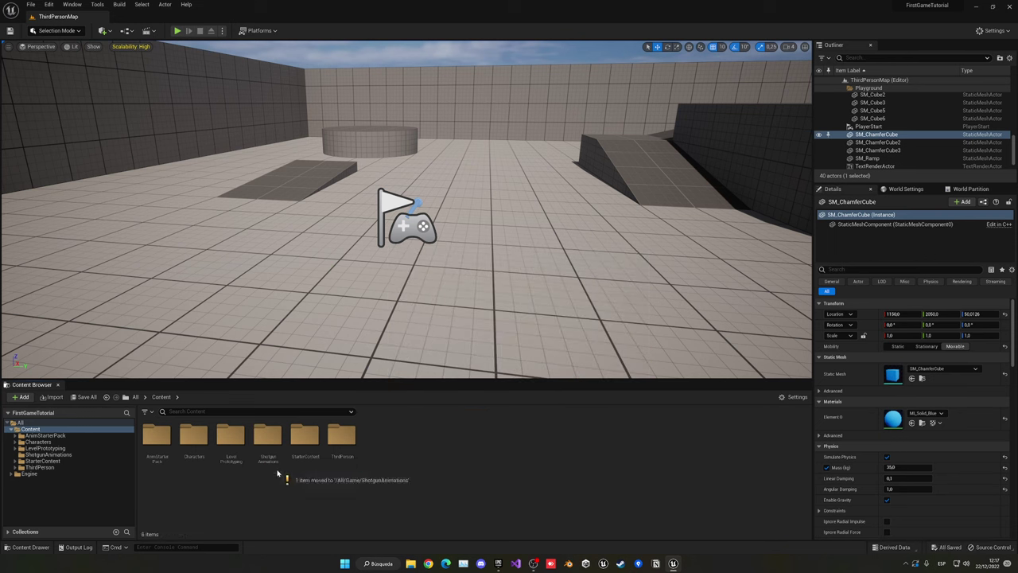
pyautogui.doubleClick(157, 442)
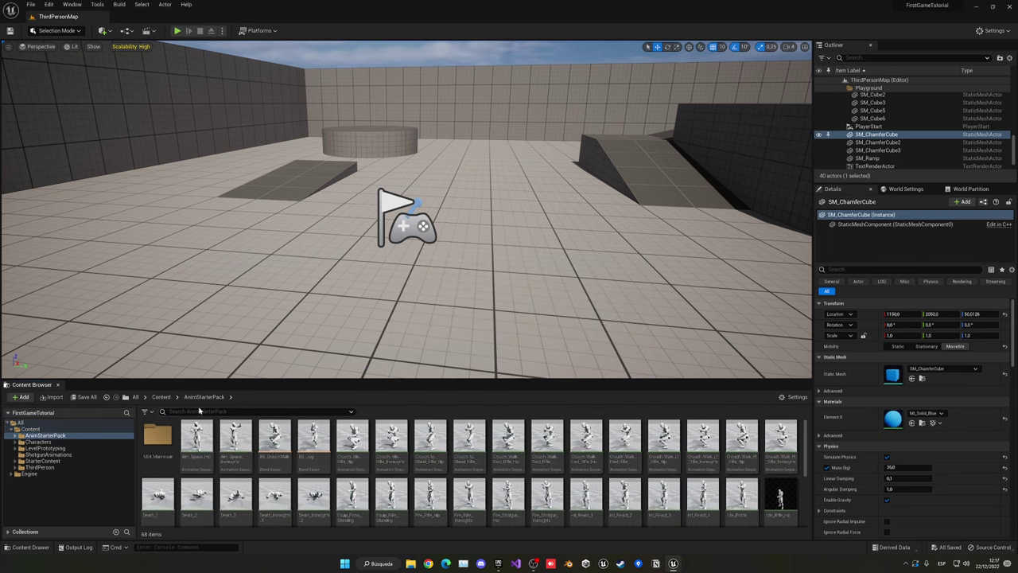
# Duplicate and retarget Jog_Fwd_Rifle using the RTG_UE4Manny_UE5Manny retargeter
pyautogui.click(199, 411)
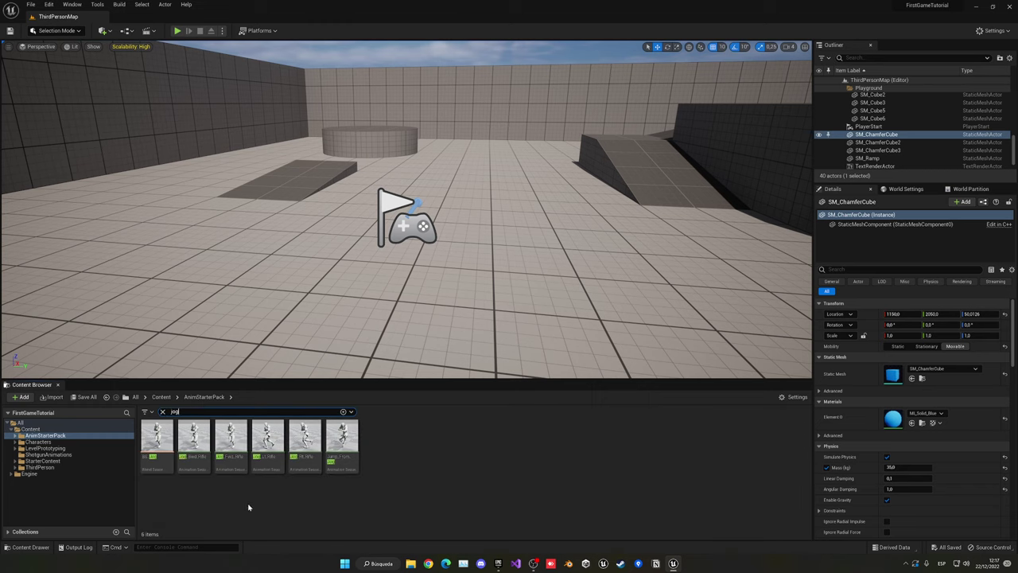
pyautogui.click(225, 455)
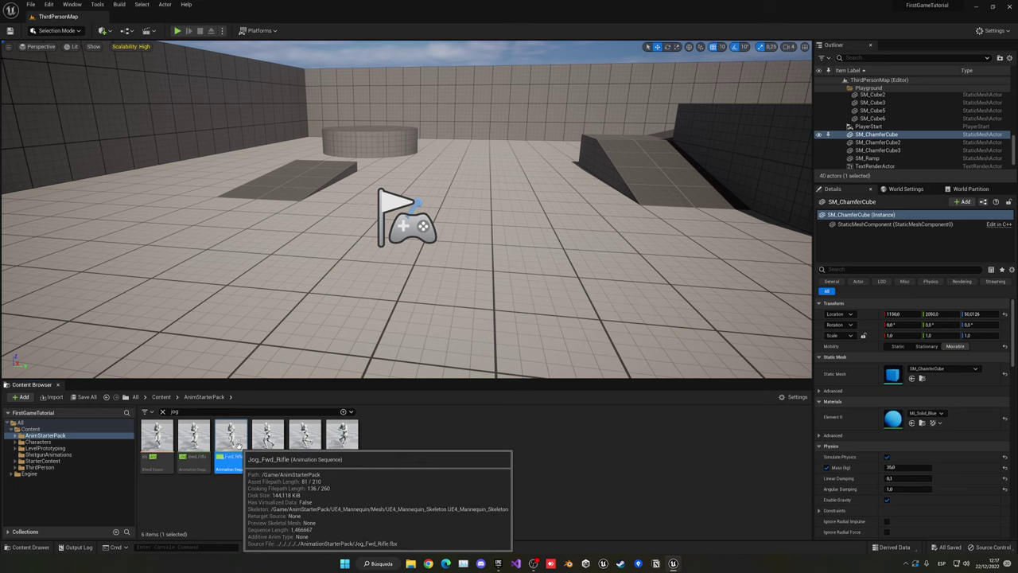
pyautogui.rightClick(237, 450)
pyautogui.moveTo(288, 222)
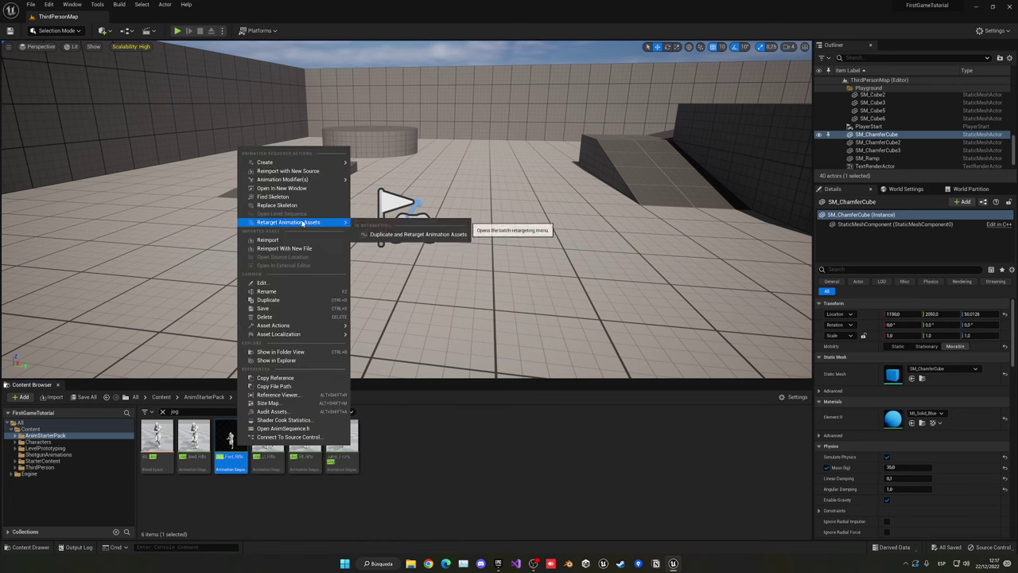
pyautogui.click(422, 232)
pyautogui.click(652, 223)
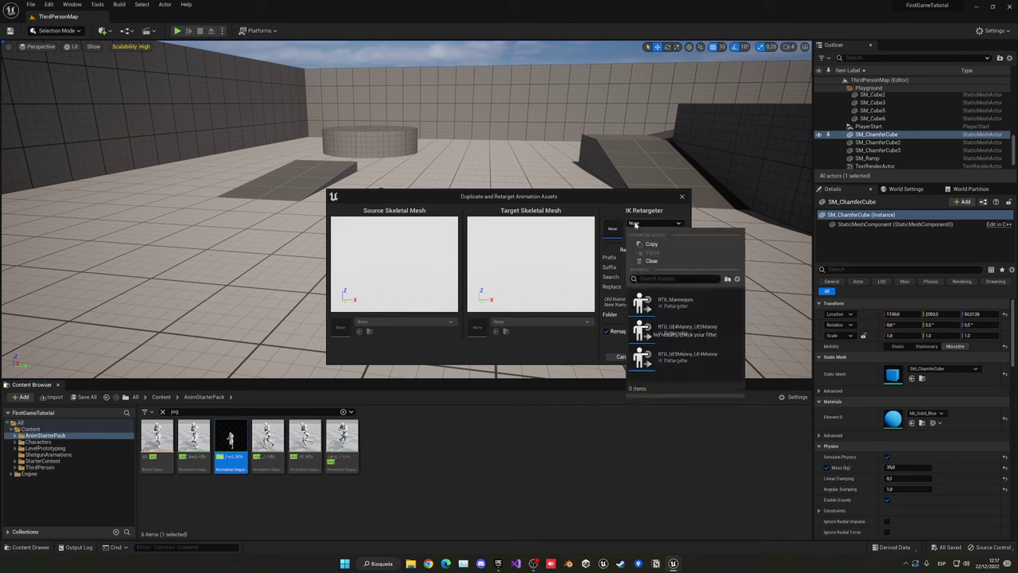
pyautogui.click(685, 329)
pyautogui.click(672, 357)
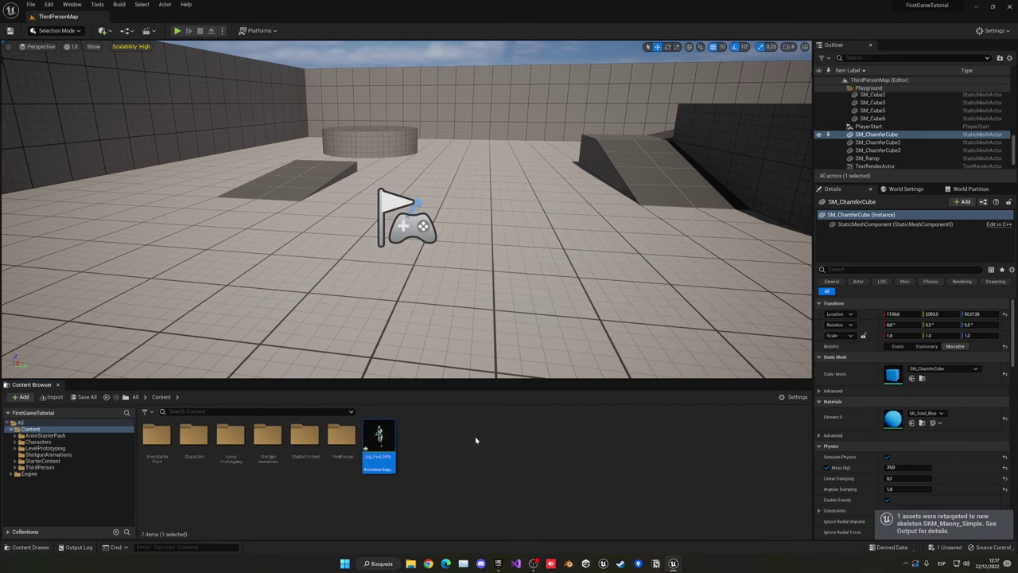
# Move the retargeted Jog_Fwd_Rifle into ShotgunAnimations and return to AnimStarterPack
pyautogui.moveTo(373, 442); pyautogui.dragTo(266, 465)
pyautogui.click(283, 469)
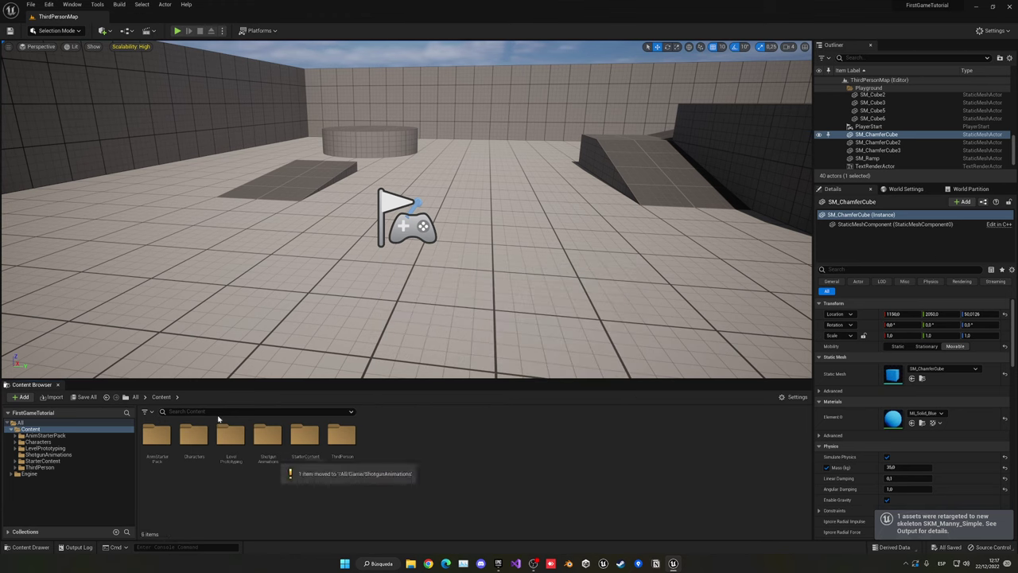
pyautogui.doubleClick(157, 437)
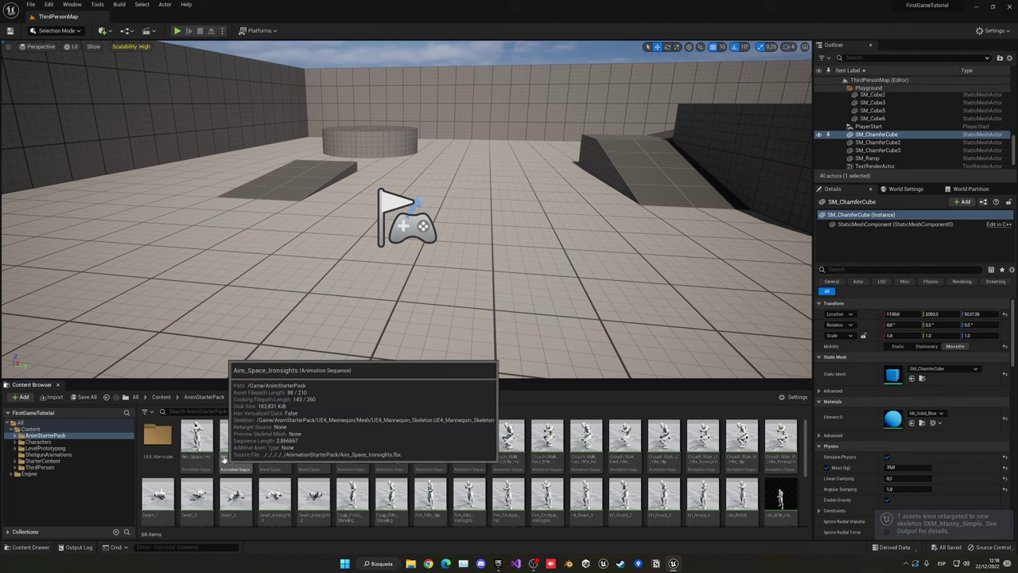
pyautogui.scroll(-3, 441, 493)
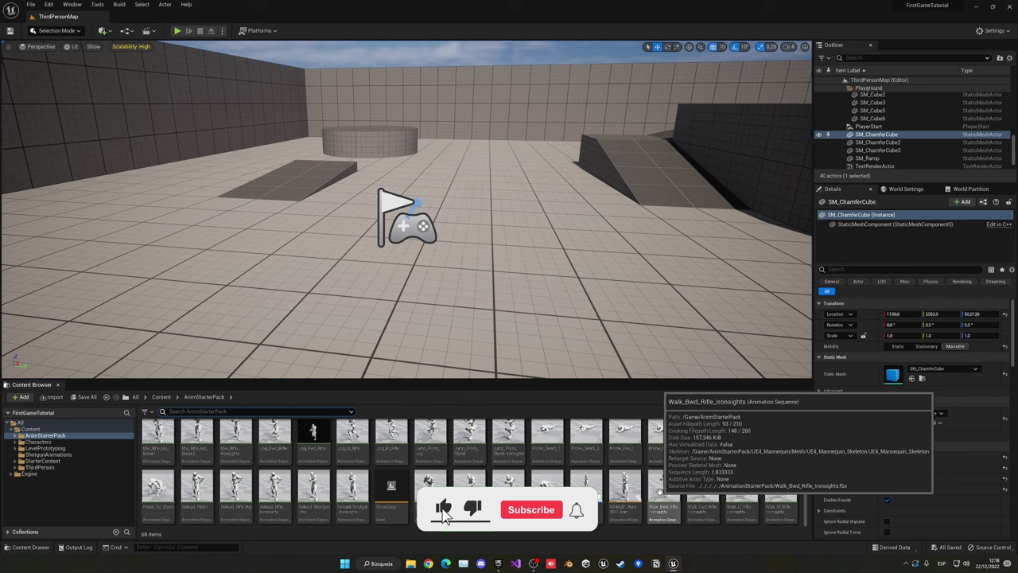
pyautogui.scroll(1, 658, 491)
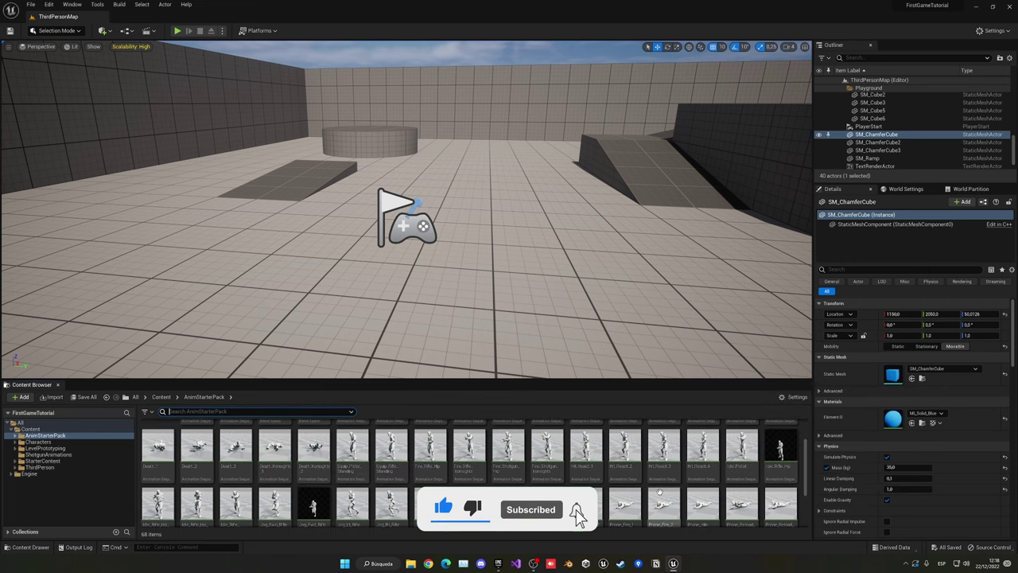
pyautogui.scroll(1, 659, 491)
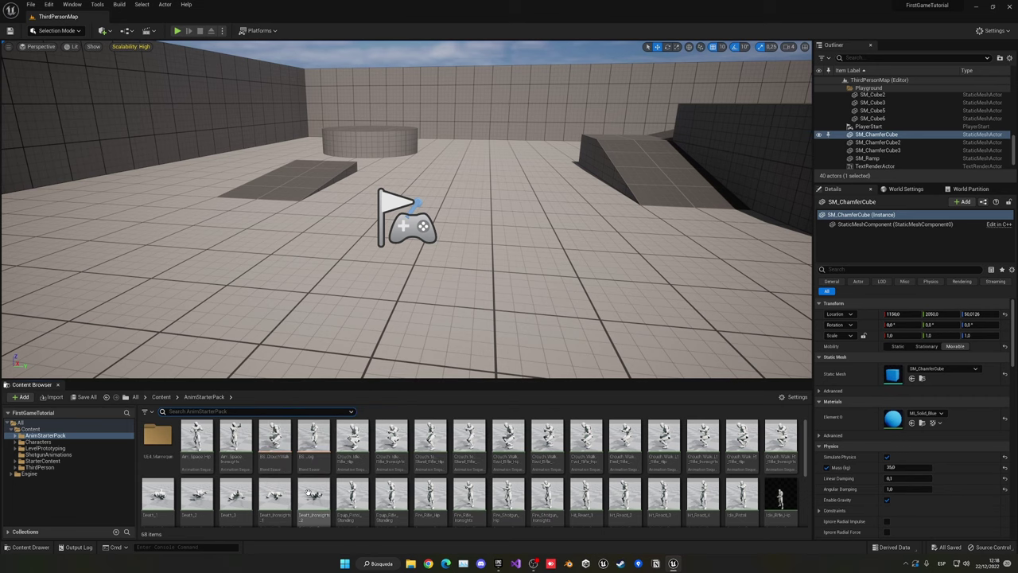
# Search for 'shot' and preview the Fire_Shotgun_Ironsights animation
pyautogui.click(169, 412)
pyautogui.write('shot')
pyautogui.doubleClick(174, 411)
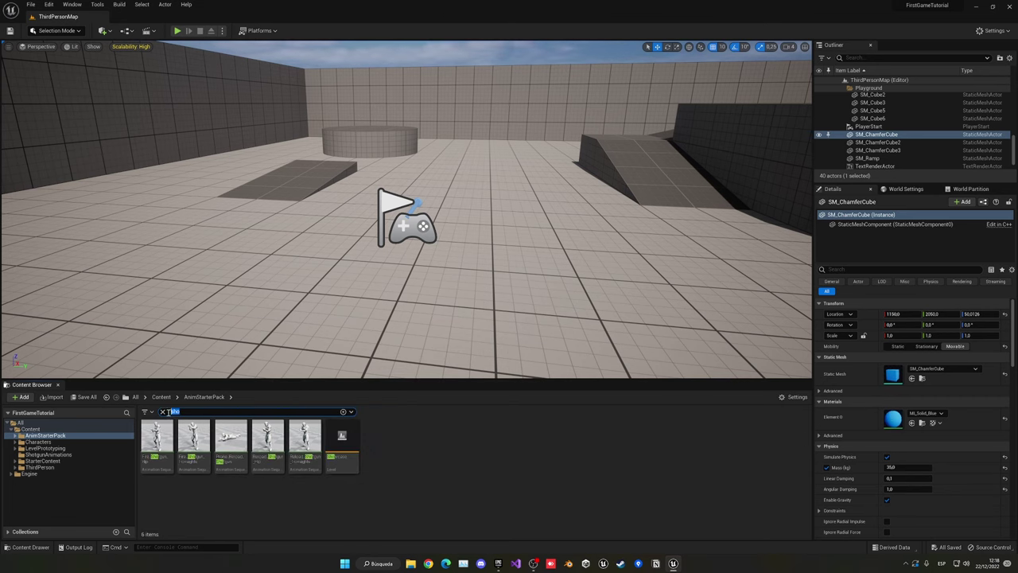
pyautogui.click(192, 411)
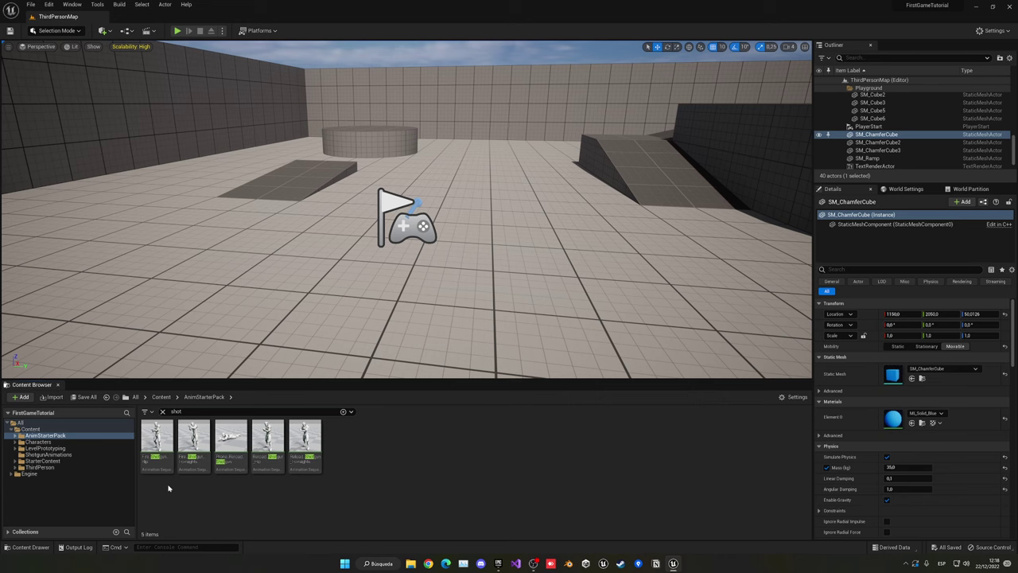
pyautogui.press('Down')
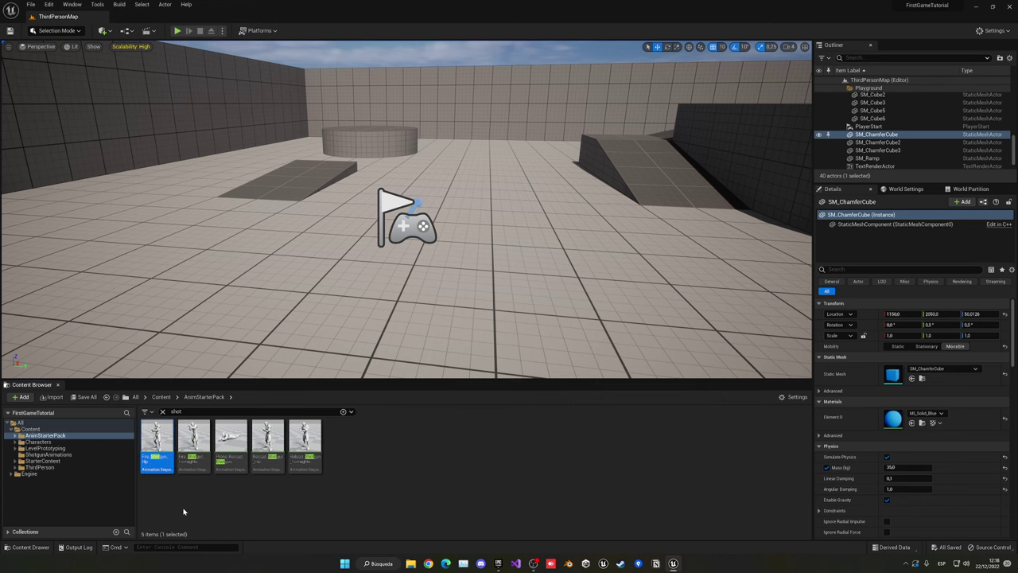
pyautogui.doubleClick(193, 441)
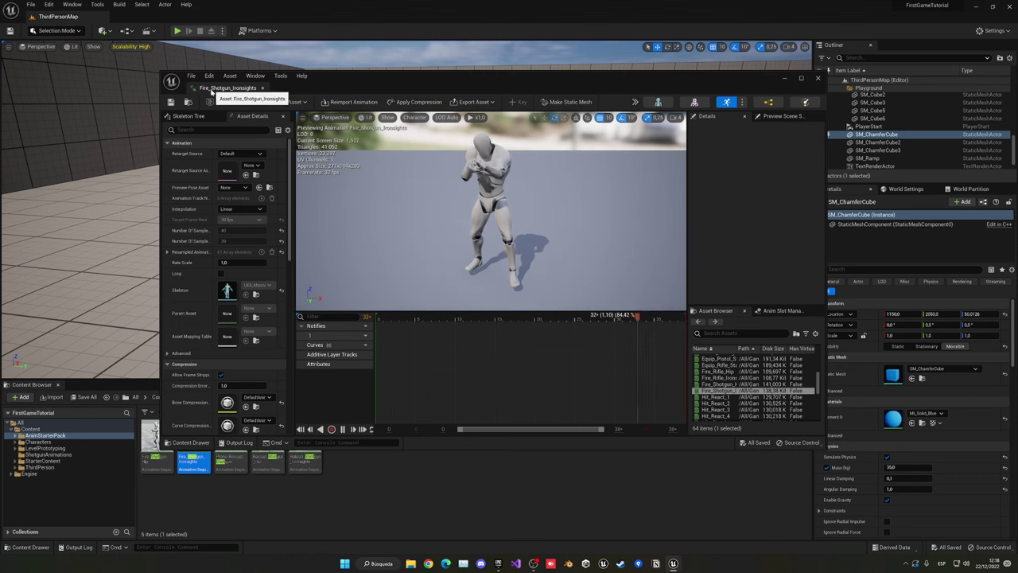
pyautogui.click(262, 88)
# Duplicate and retarget Fire_Shotgun_Ironsights using the RTG_UE4Manny_UE5Manny retargeter
pyautogui.rightClick(197, 445)
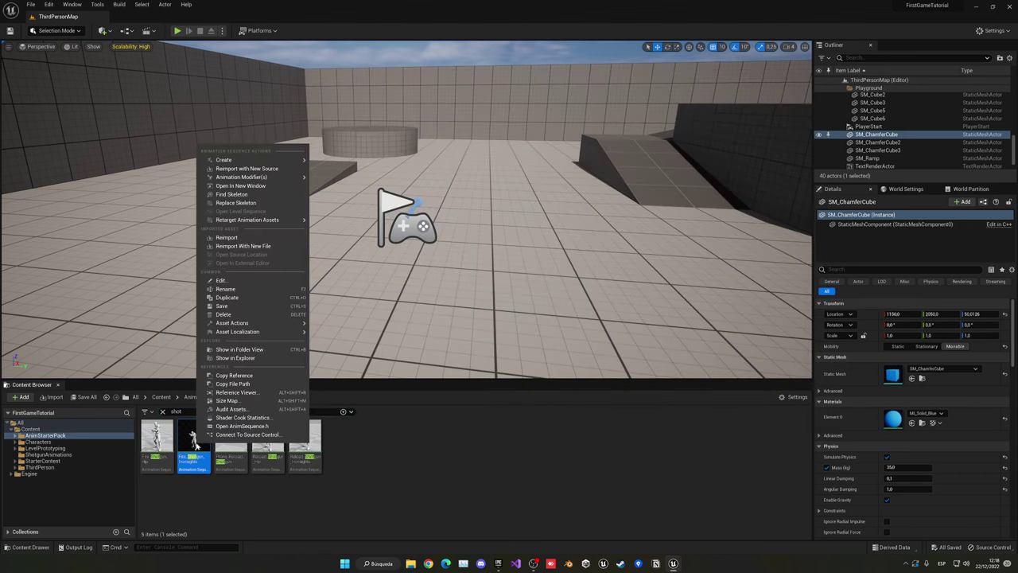
pyautogui.moveTo(254, 219)
pyautogui.click(334, 232)
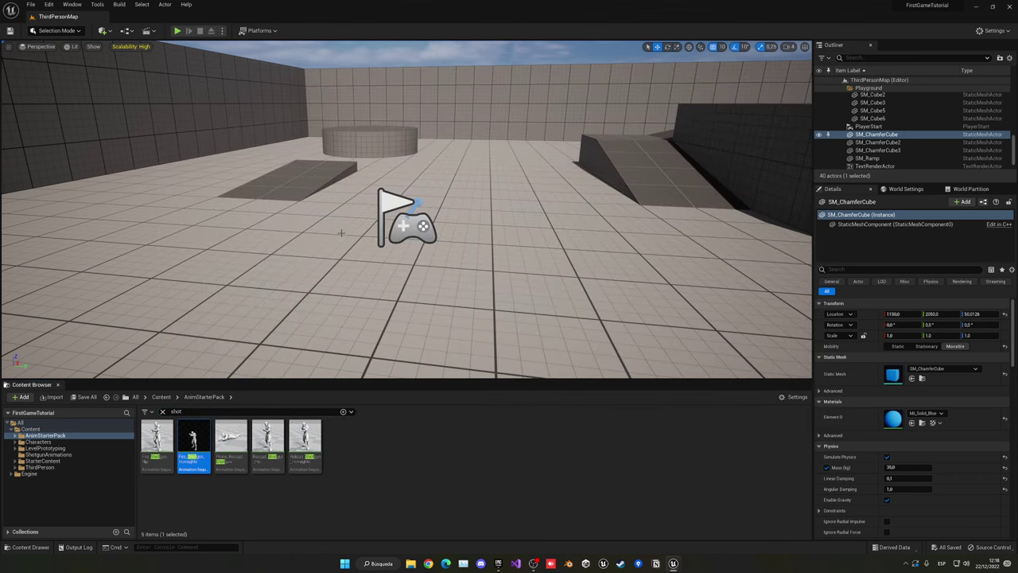
pyautogui.click(654, 222)
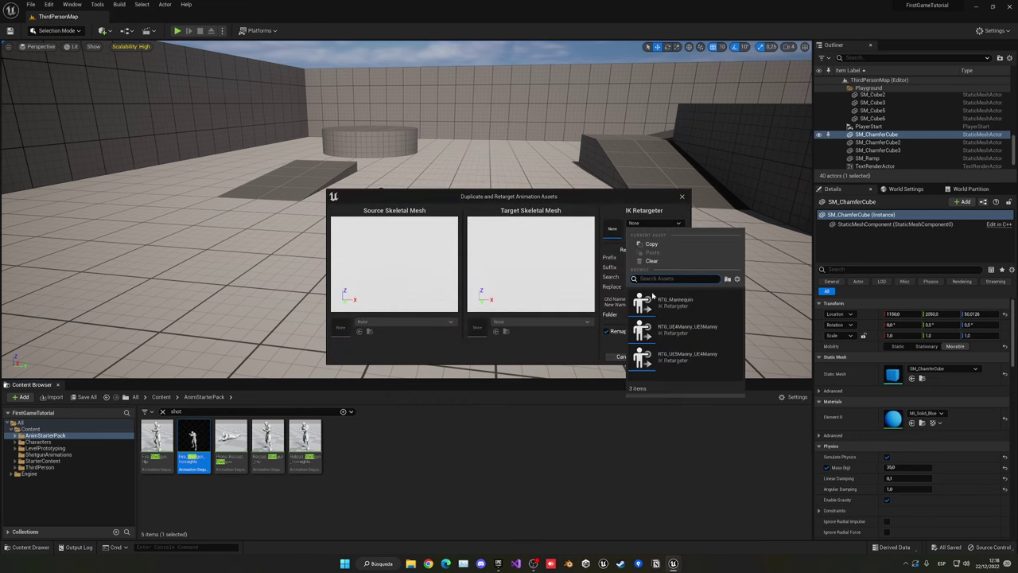
pyautogui.click(687, 333)
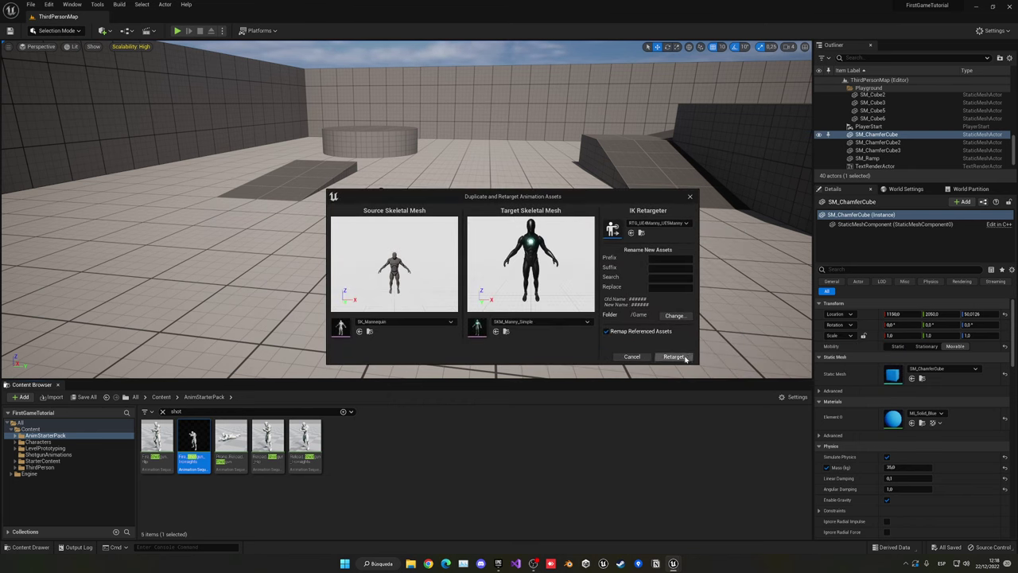
pyautogui.click(674, 357)
# Move the shotgun copy into ShotgunAnimations, open that folder, and briefly play-test the level
pyautogui.moveTo(365, 447); pyautogui.dragTo(279, 467)
pyautogui.click(294, 474)
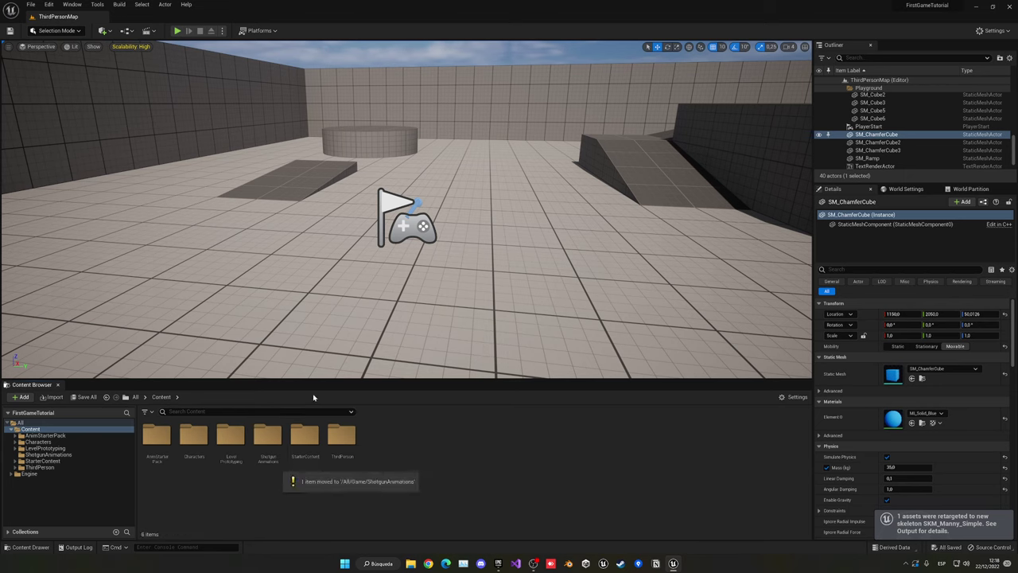
pyautogui.doubleClick(269, 436)
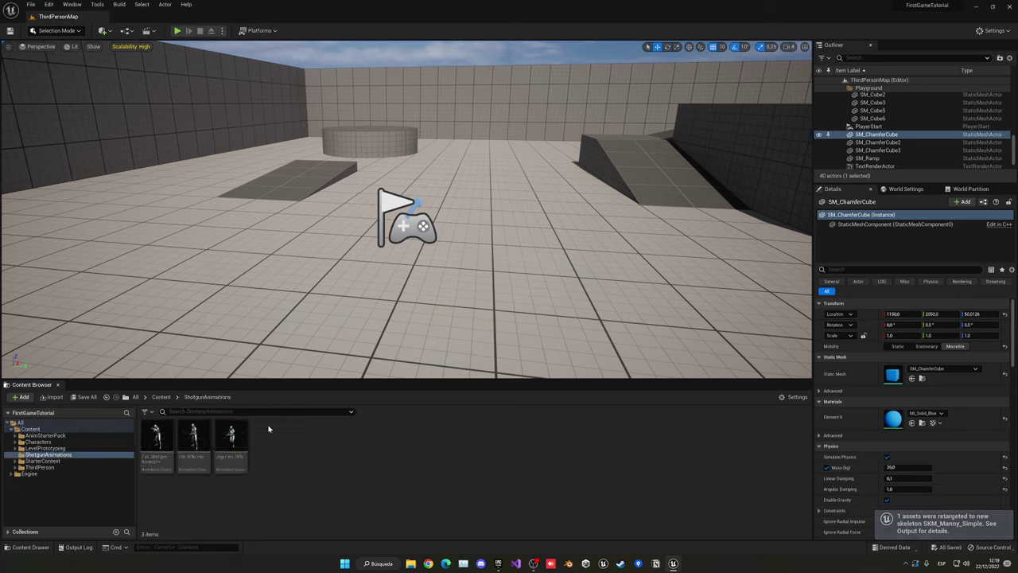
pyautogui.click(177, 30)
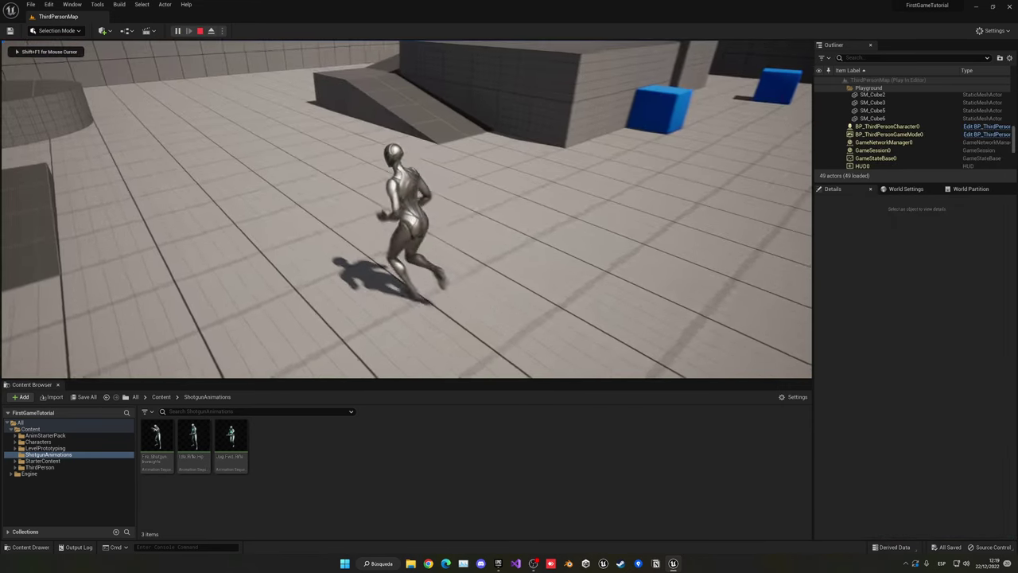
pyautogui.press('Escape')
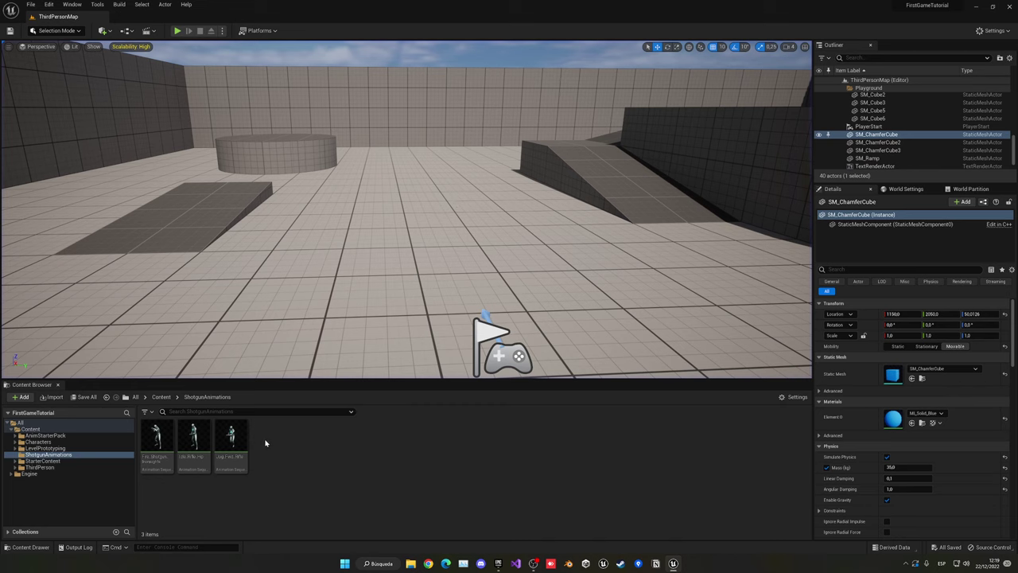
# Create a legacy Blend Space 1D on SK_Mannequin, name it ShotgunBlendSpace1D, and open it
pyautogui.rightClick(288, 451)
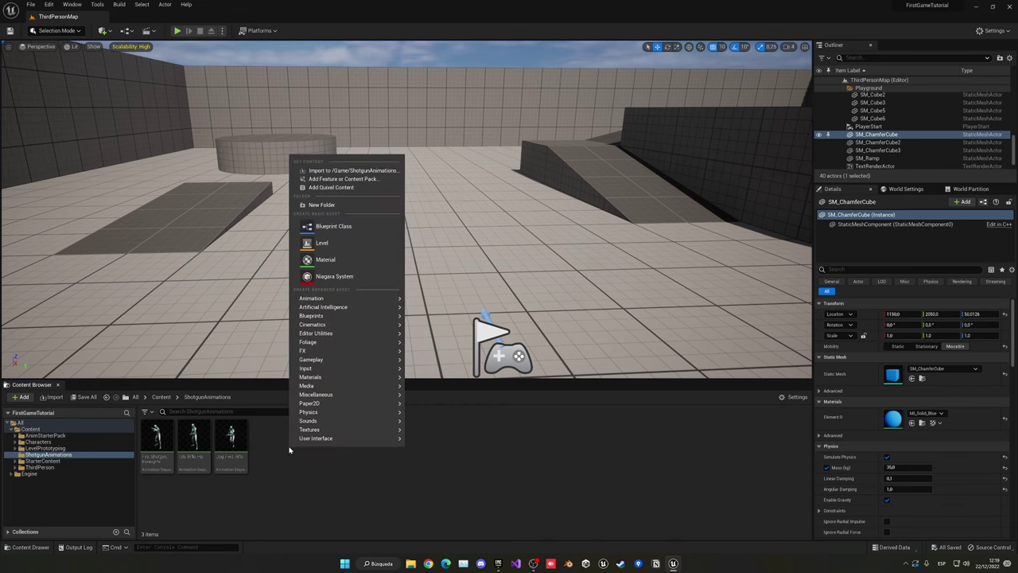
pyautogui.moveTo(326, 300)
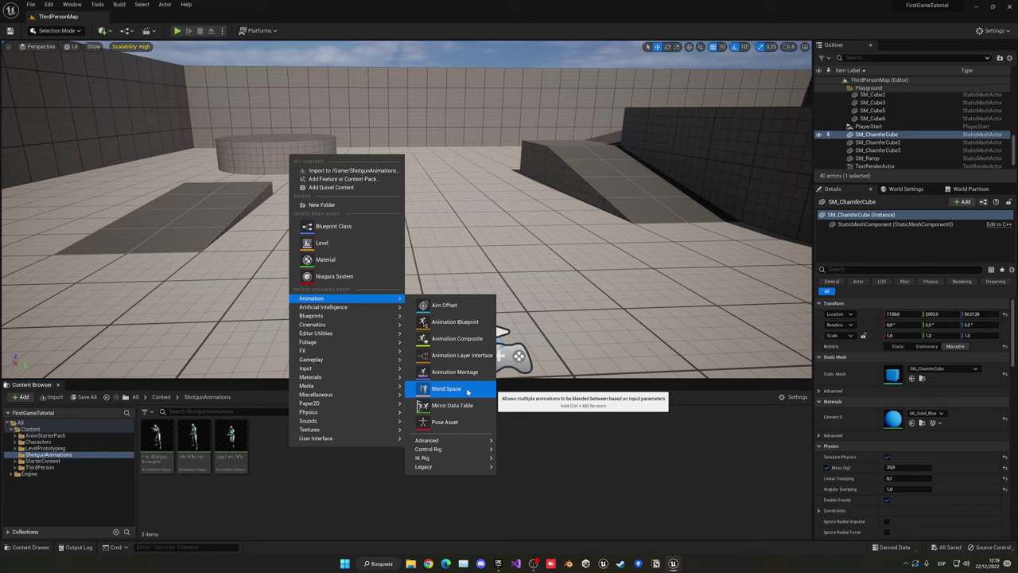
pyautogui.moveTo(452, 469)
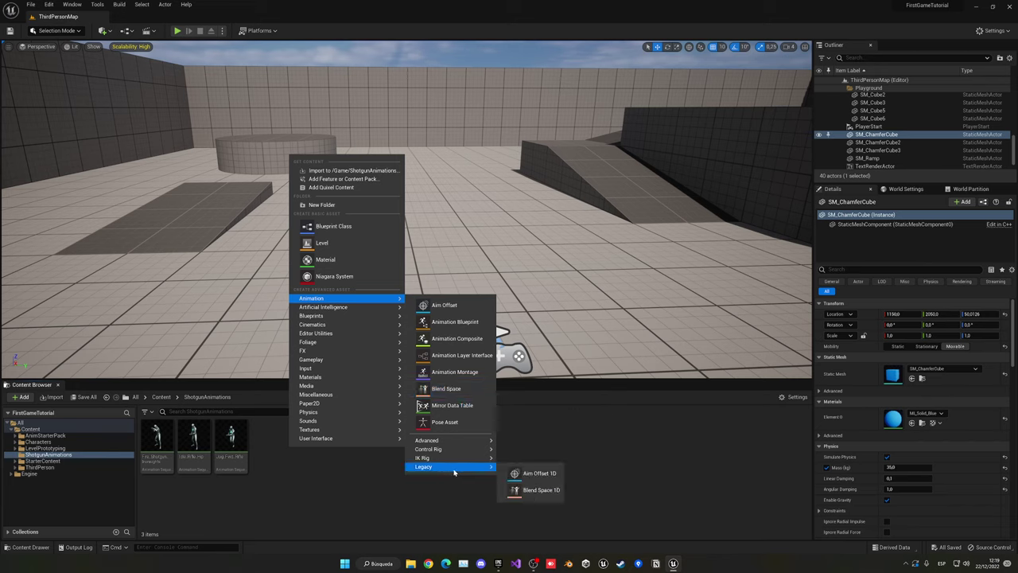
pyautogui.click(536, 491)
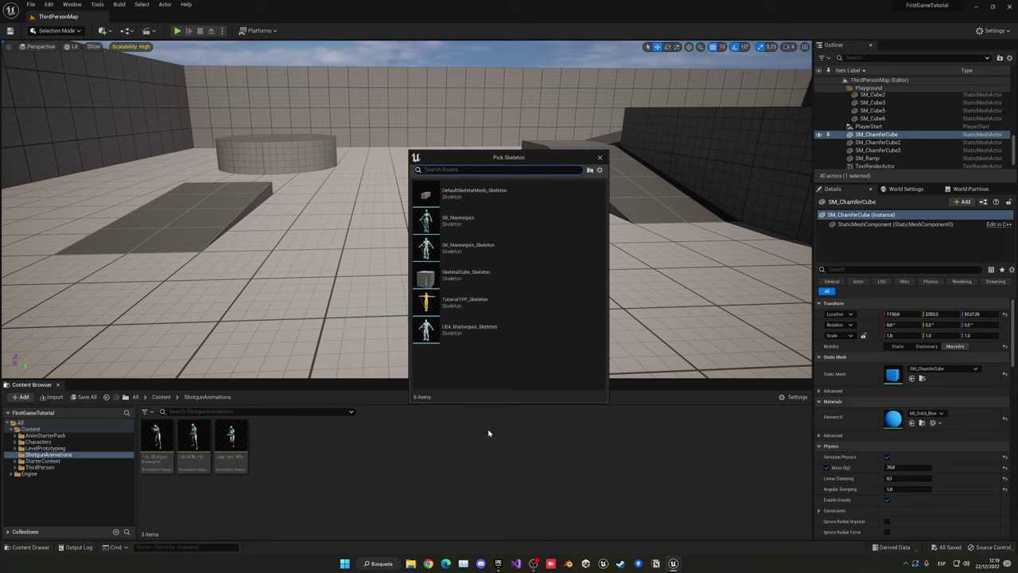
pyautogui.click(483, 222)
pyautogui.press('Home')
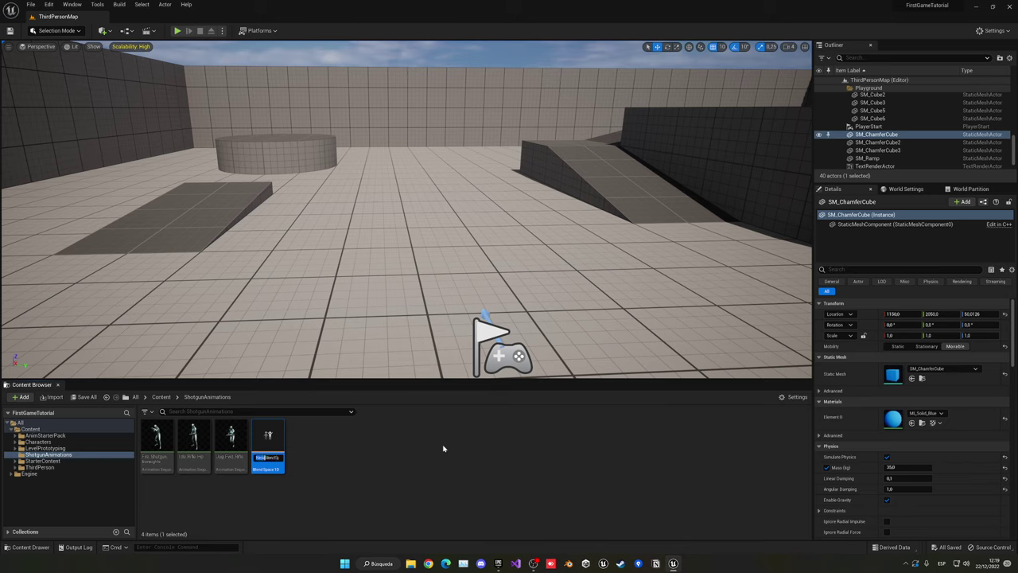
pyautogui.write('ShotgunBle')
pyautogui.press('Return')
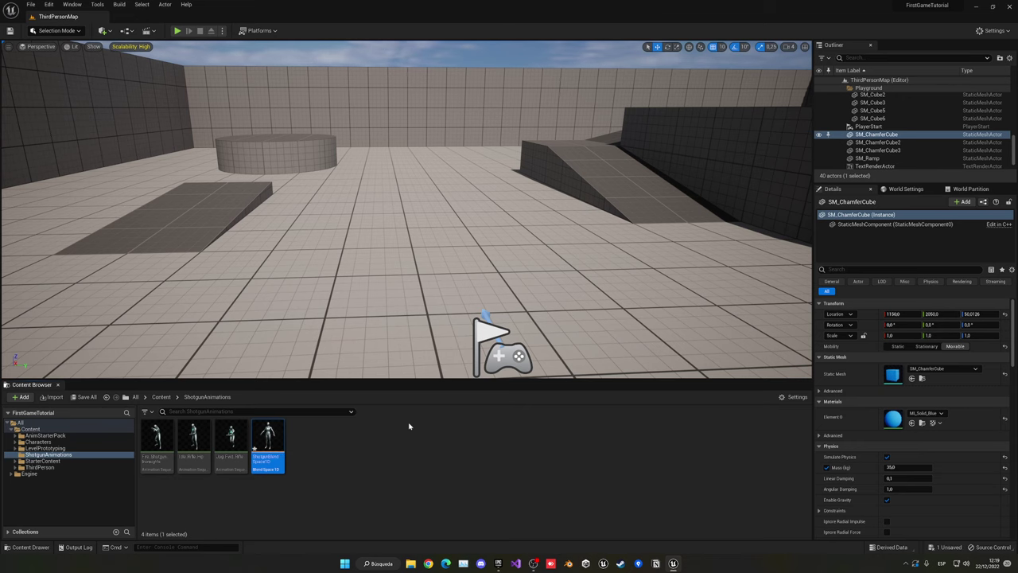
pyautogui.doubleClick(267, 442)
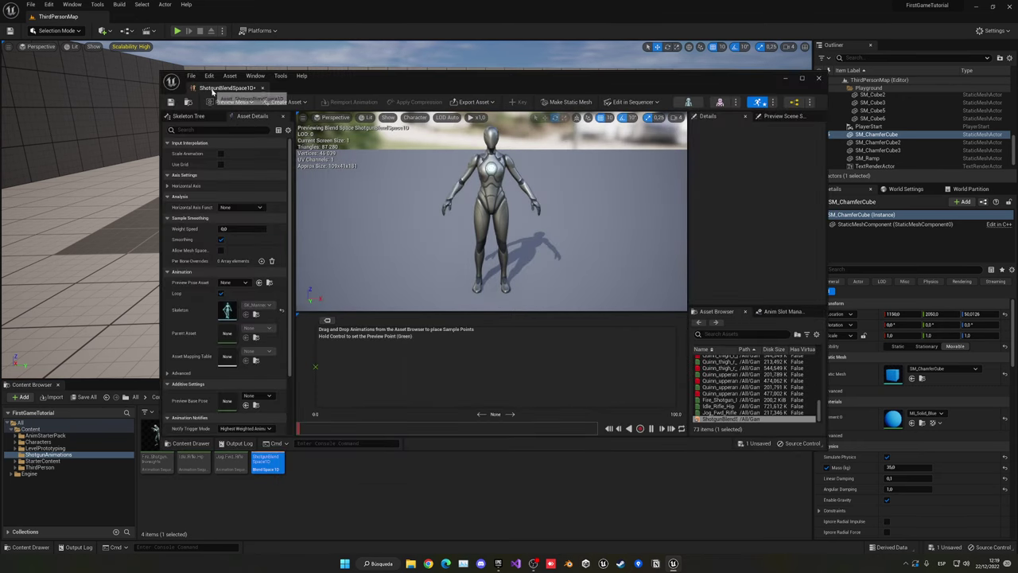
# Dock the blend space editor and set the horizontal axis to Speed with maximum 500
pyautogui.moveTo(212, 91); pyautogui.dragTo(155, 16)
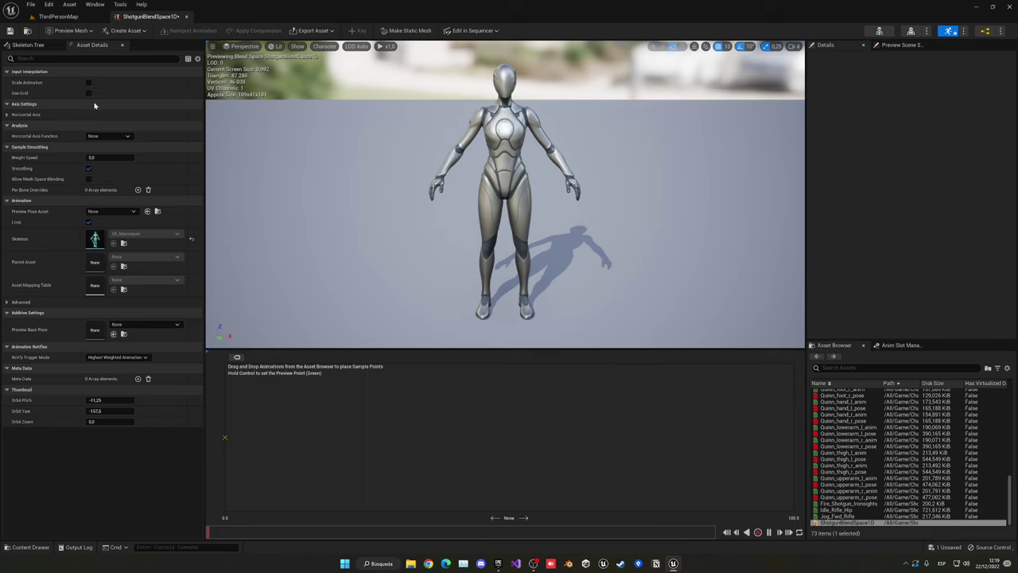
pyautogui.click(80, 114)
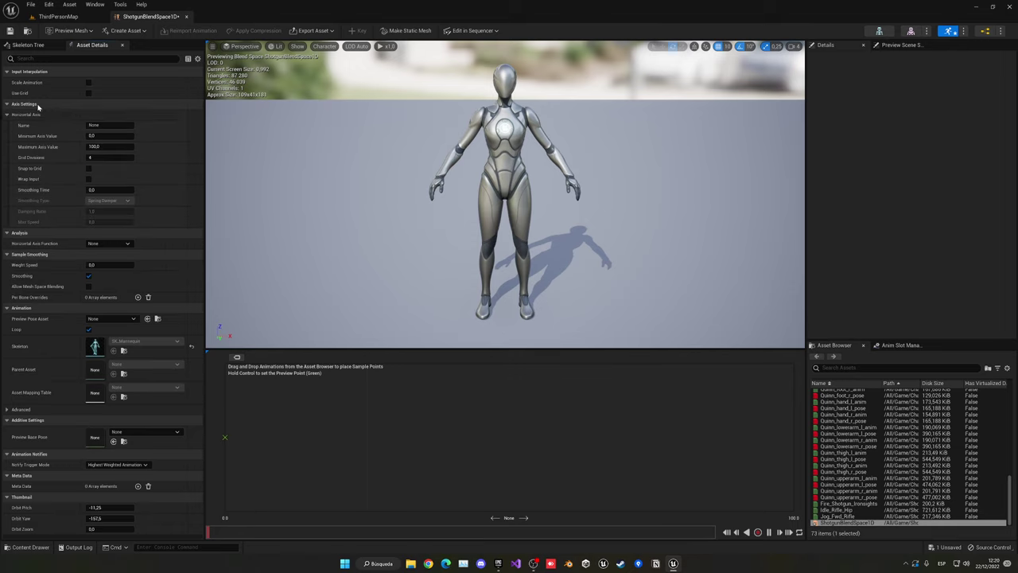
pyautogui.click(87, 126)
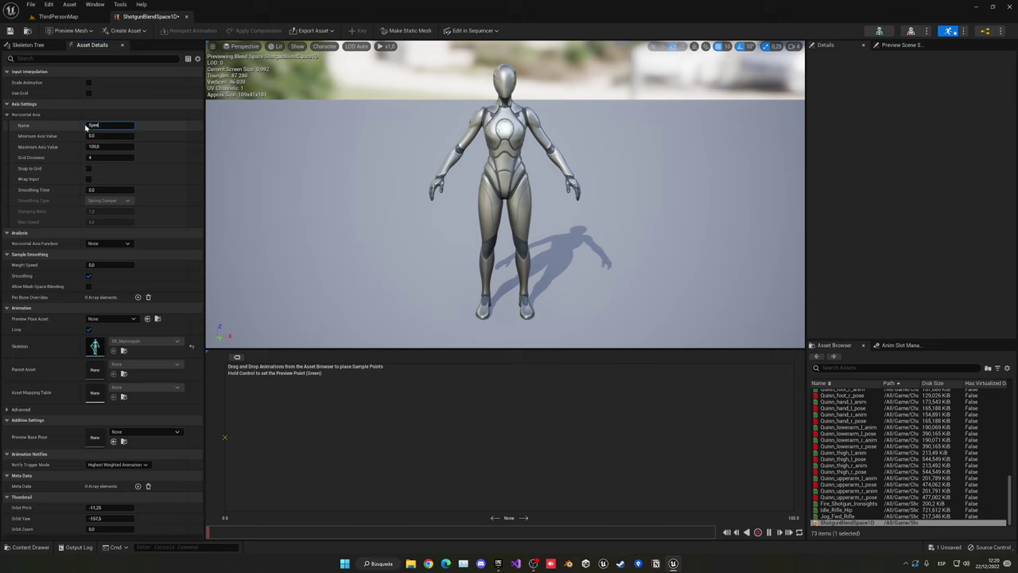
pyautogui.press('Tab')
pyautogui.press('Tab')
# From ThirdPersonMap, browse Content > ThirdPerson > Blueprints and open BP_ThirdPersonCharacter
pyautogui.click(58, 16)
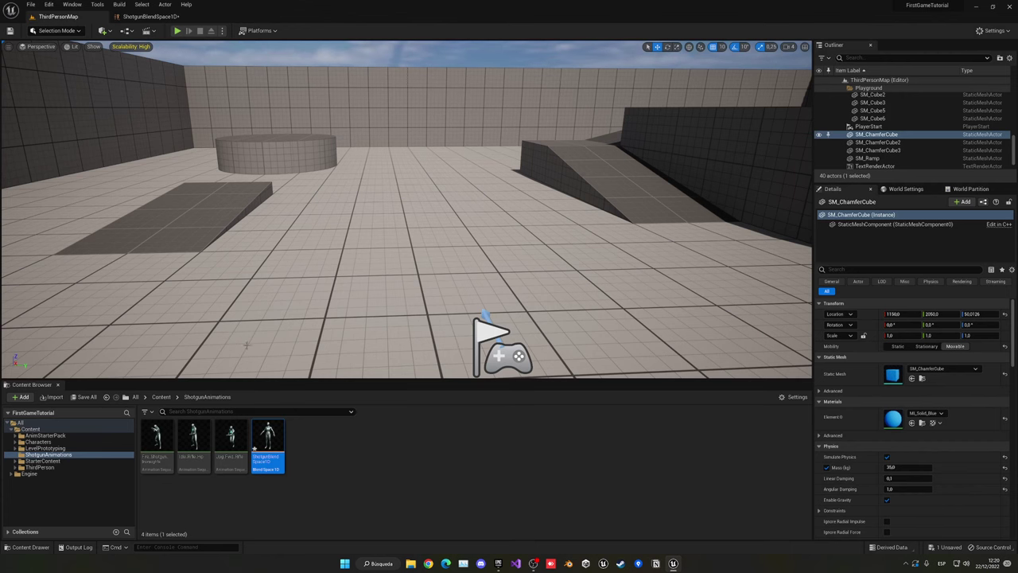
pyautogui.click(162, 397)
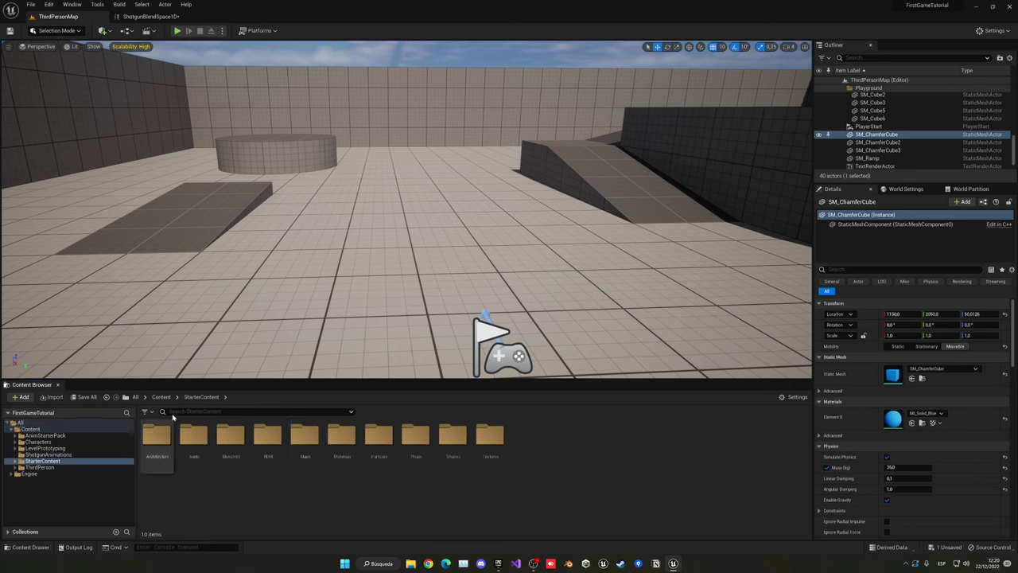
pyautogui.doubleClick(342, 435)
pyautogui.doubleClick(157, 435)
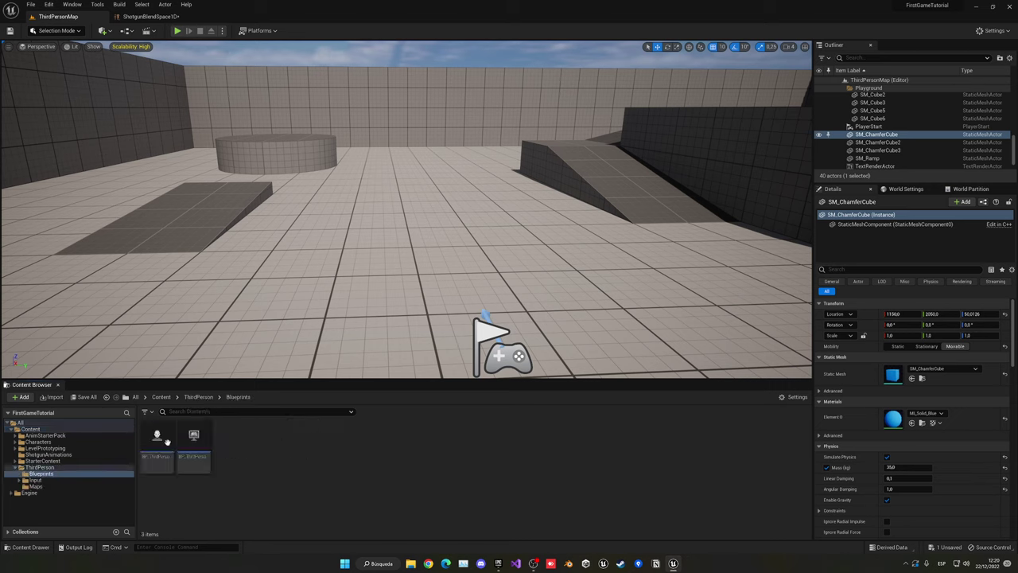
pyautogui.click(158, 436)
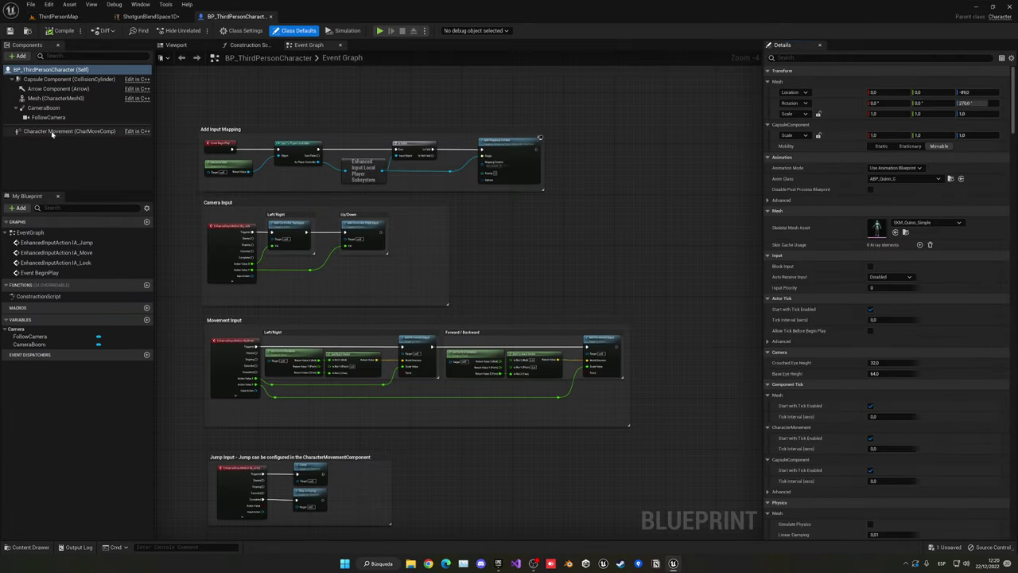
# Look up Character Movement's Max Walk Speed (500), then return to ShotgunBlendSpace1D
pyautogui.click(54, 131)
pyautogui.click(797, 59)
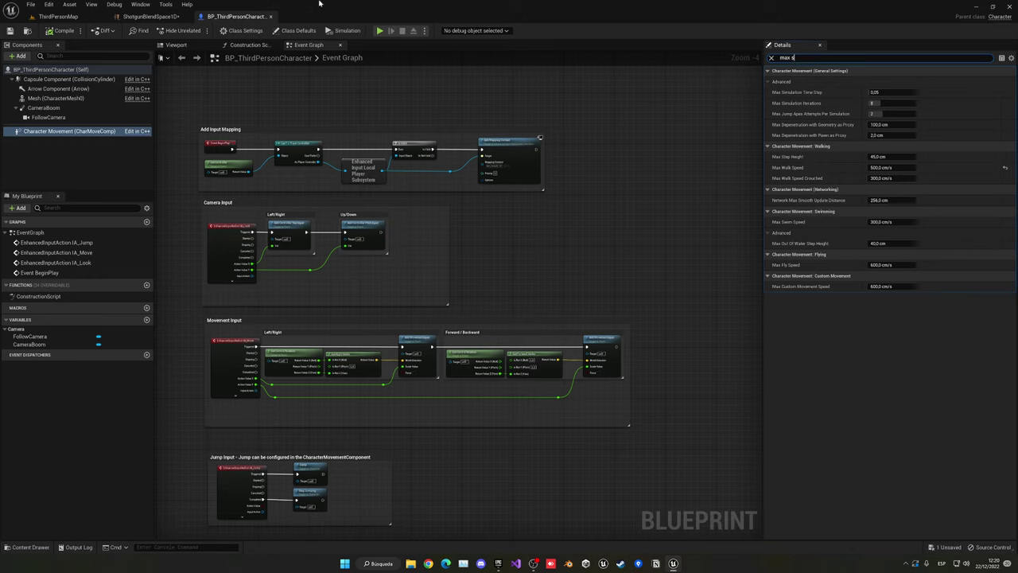
pyautogui.click(151, 15)
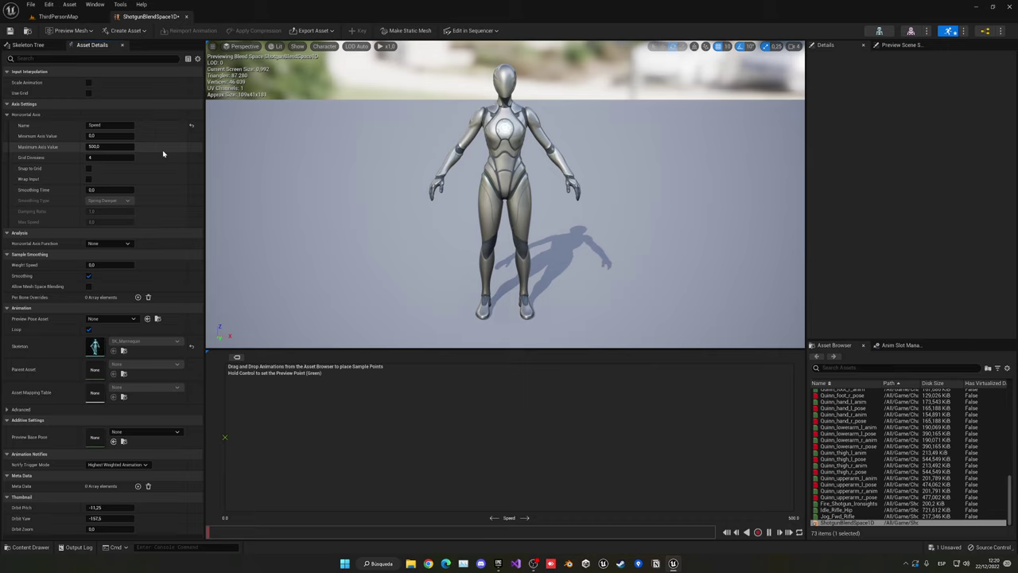
# Search 'idle' and place Idle_Rifle_Hip at Speed 0 on the blend space graph
pyautogui.click(861, 368)
pyautogui.write('idle')
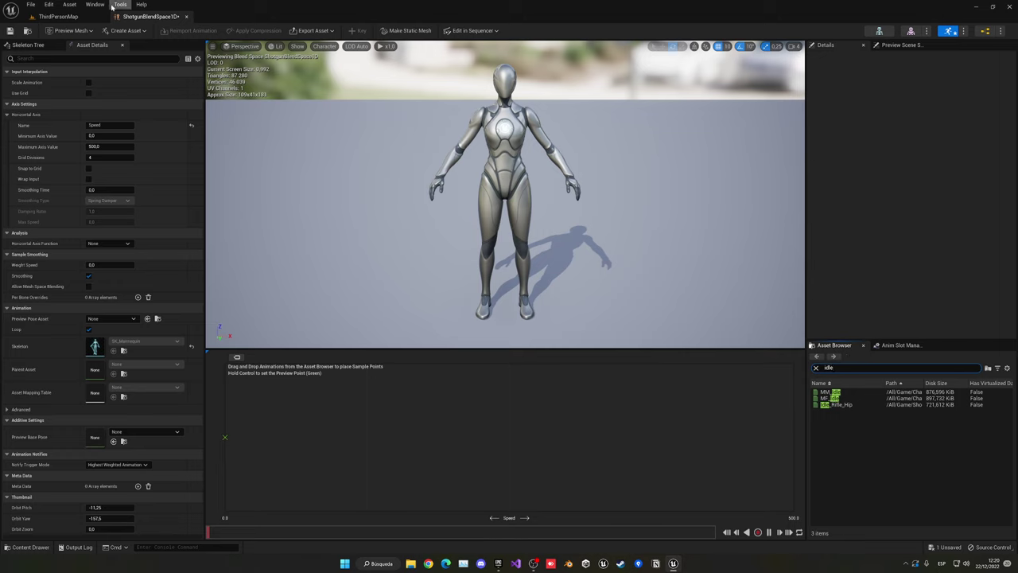
pyautogui.click(96, 4)
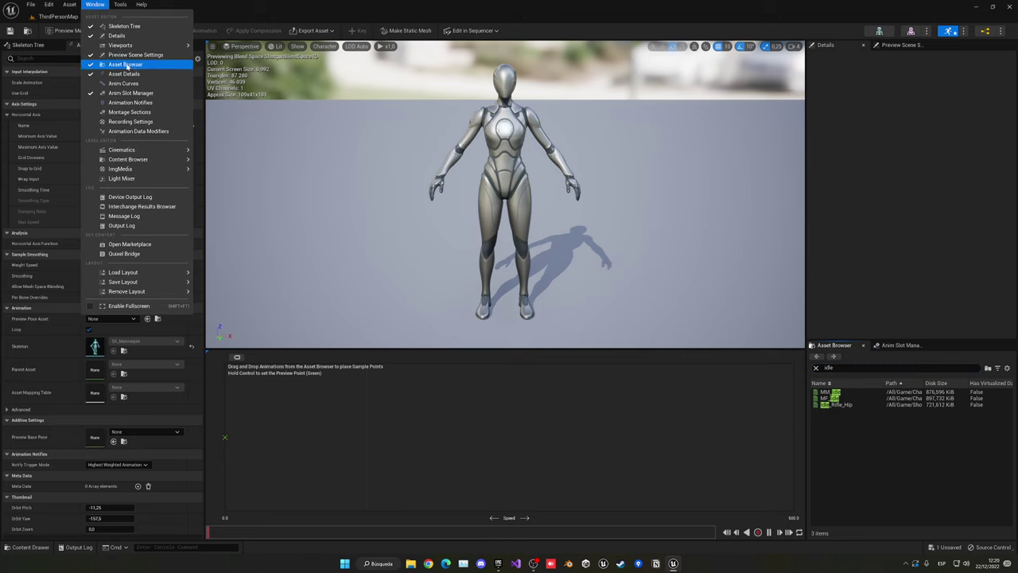
pyautogui.click(815, 427)
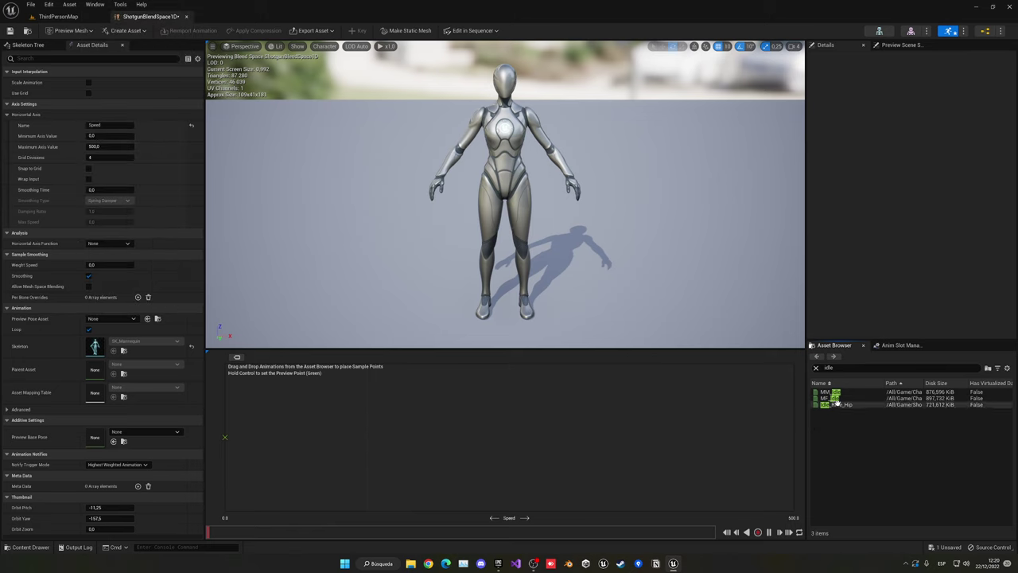
pyautogui.click(847, 405)
pyautogui.moveTo(852, 404); pyautogui.dragTo(358, 442)
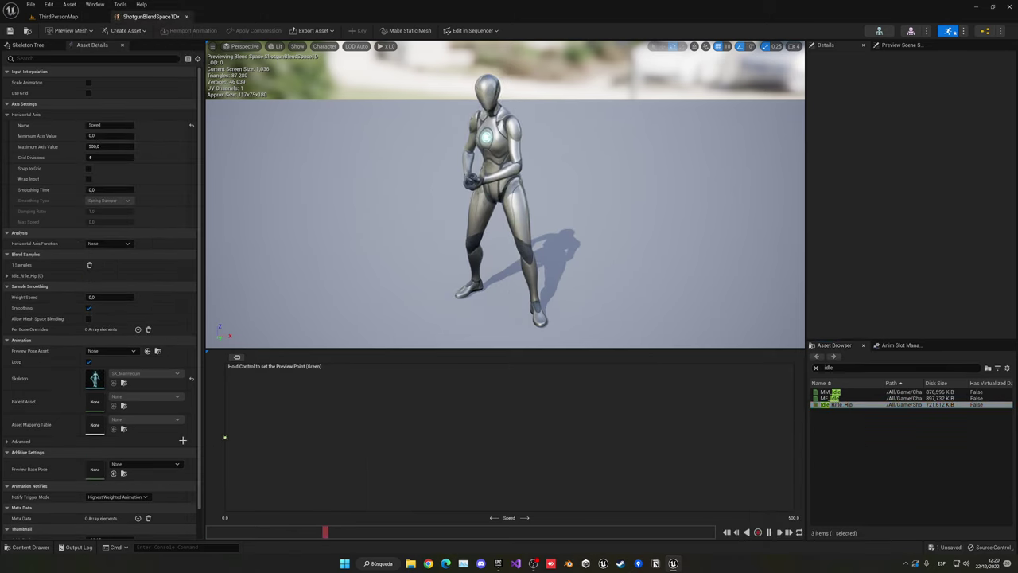
# Search 'jog', place Jog_Fwd_Rifle at Speed 500, and return to the level editor
pyautogui.doubleClick(828, 368)
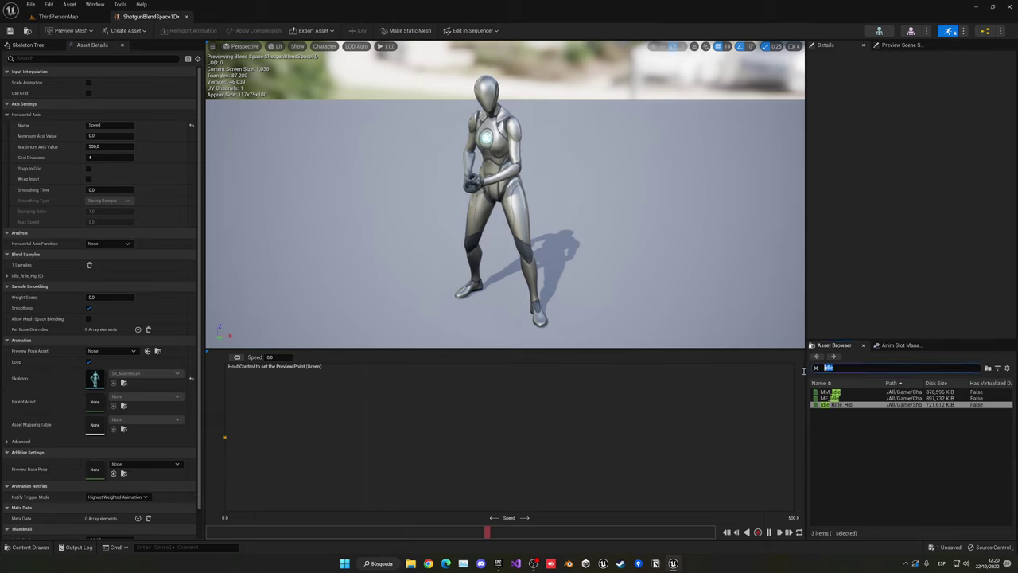
pyautogui.write('jog')
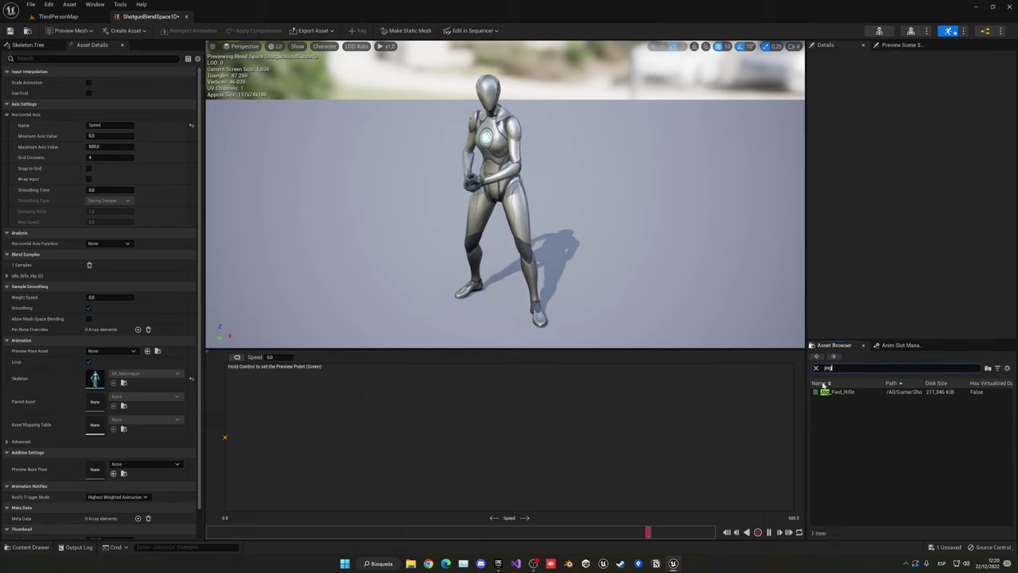
pyautogui.moveTo(835, 391); pyautogui.dragTo(843, 438)
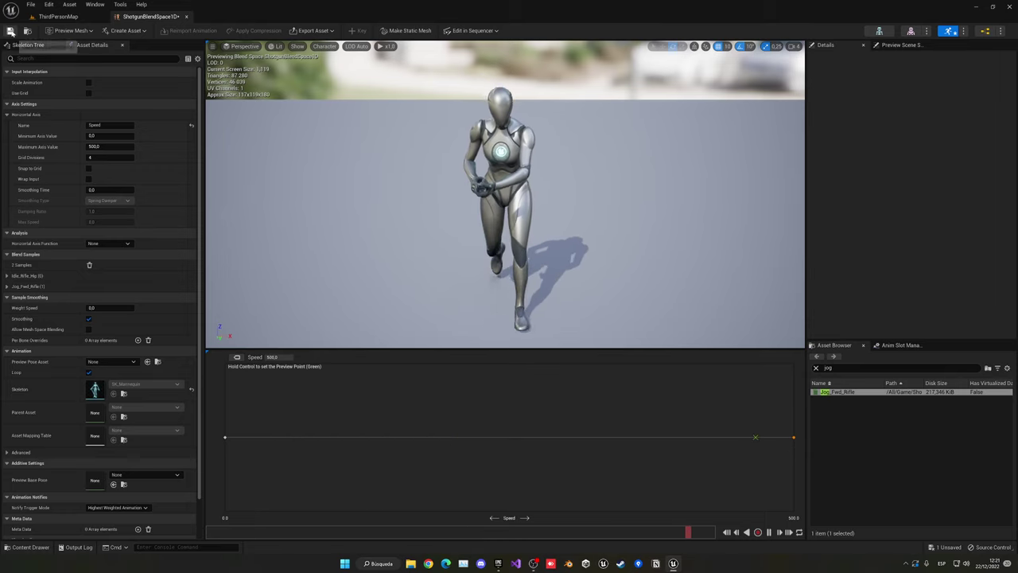
pyautogui.click(57, 16)
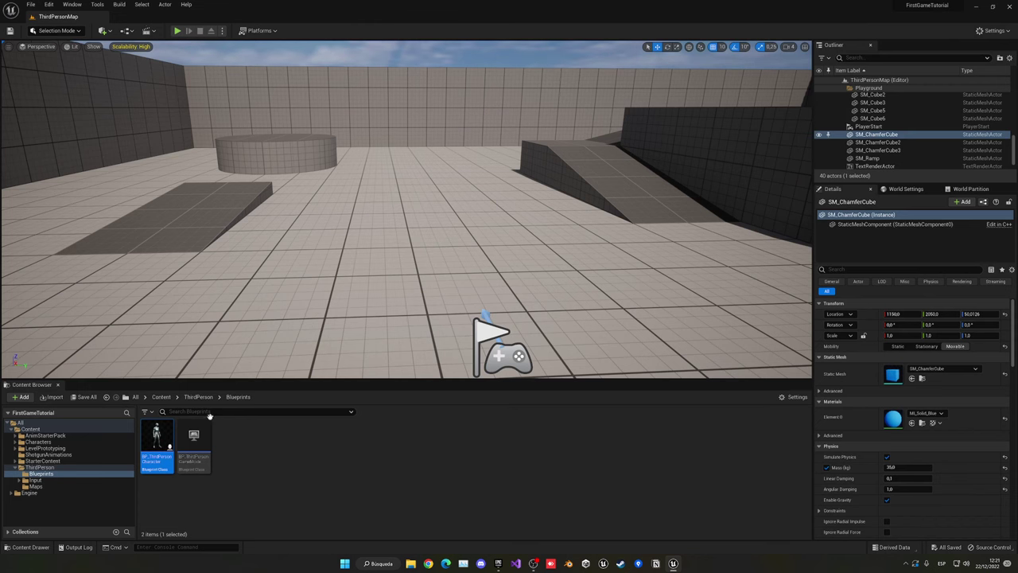
# Create an Animation Blueprint for SK_Mannequin inside the ShotgunAnimations folder
pyautogui.click(161, 397)
pyautogui.doubleClick(268, 438)
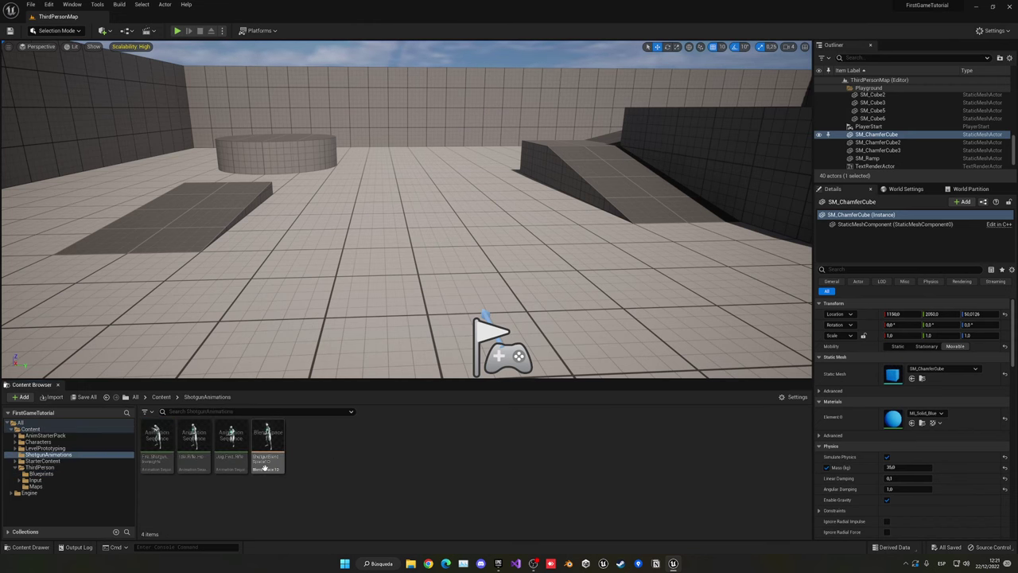
pyautogui.rightClick(342, 461)
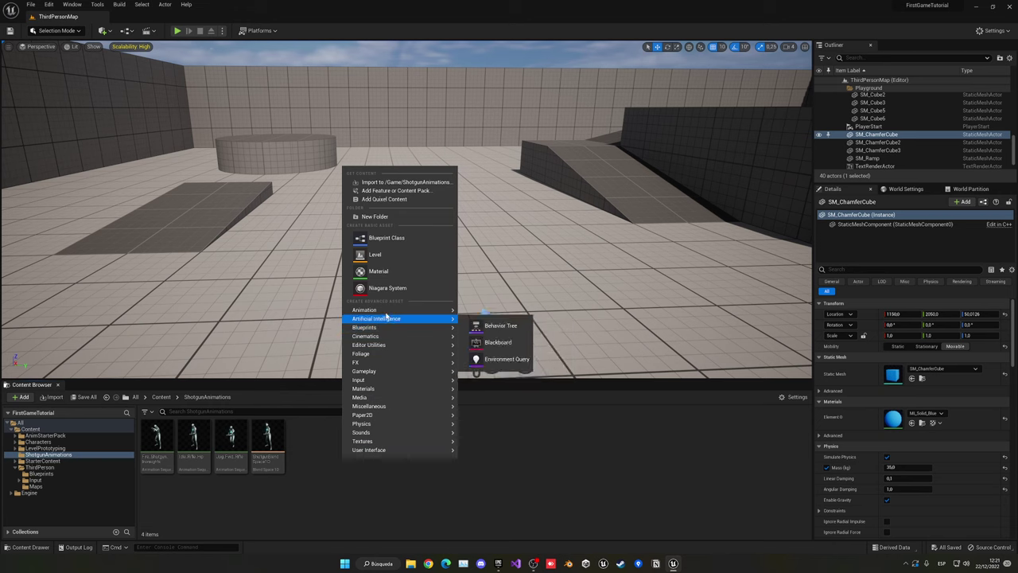
pyautogui.moveTo(426, 312)
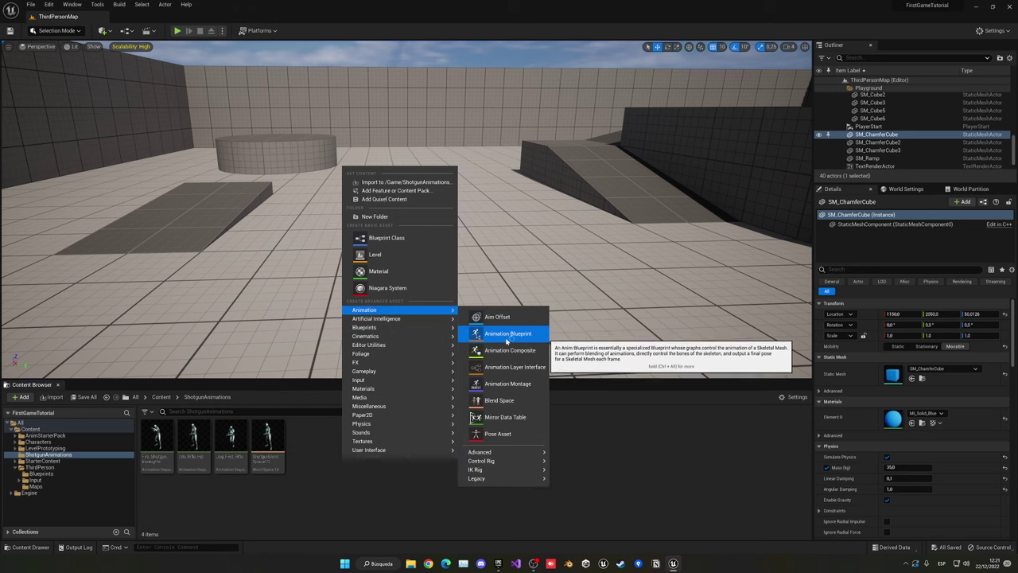
pyautogui.click(507, 338)
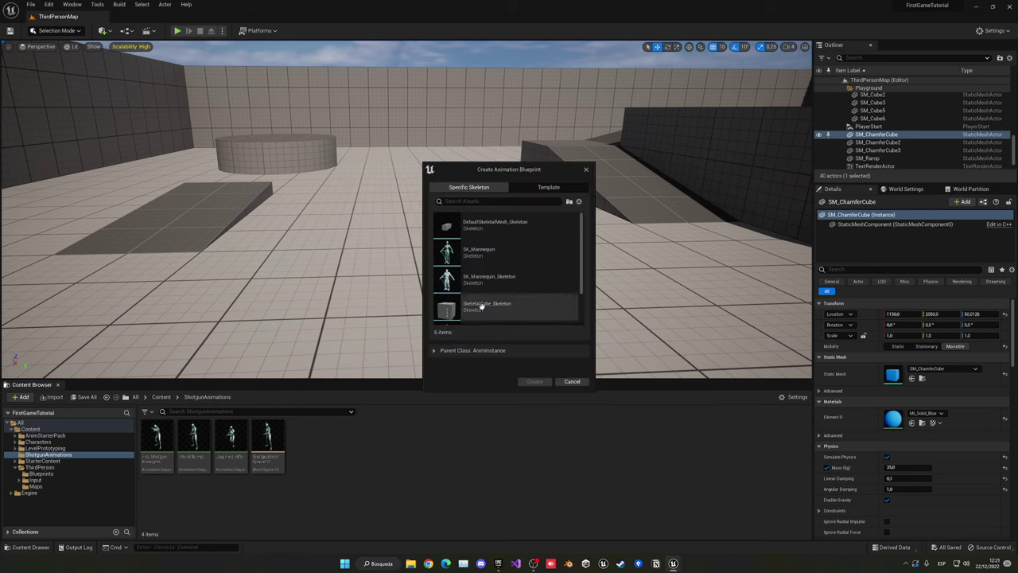
pyautogui.click(504, 251)
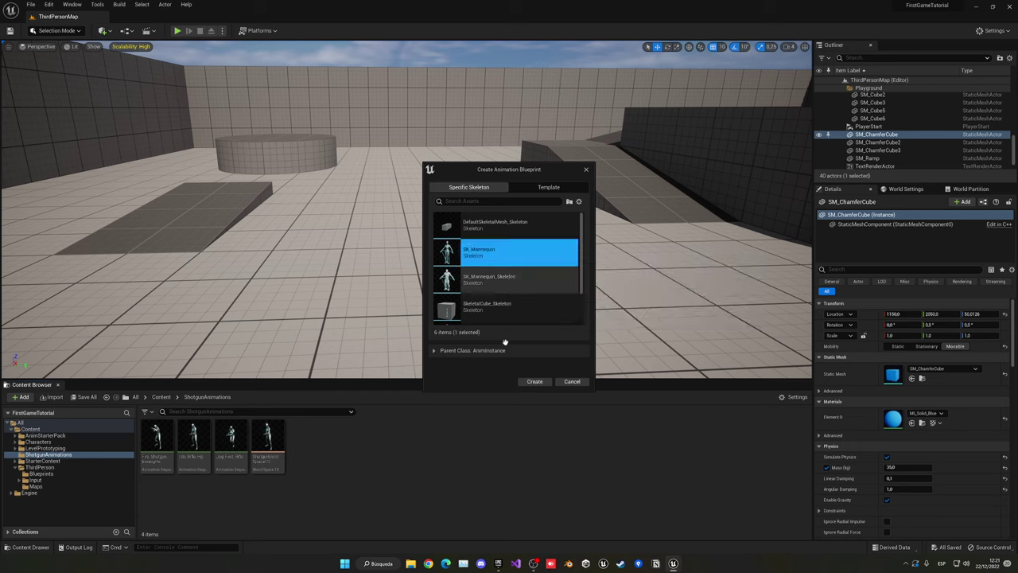
pyautogui.click(535, 381)
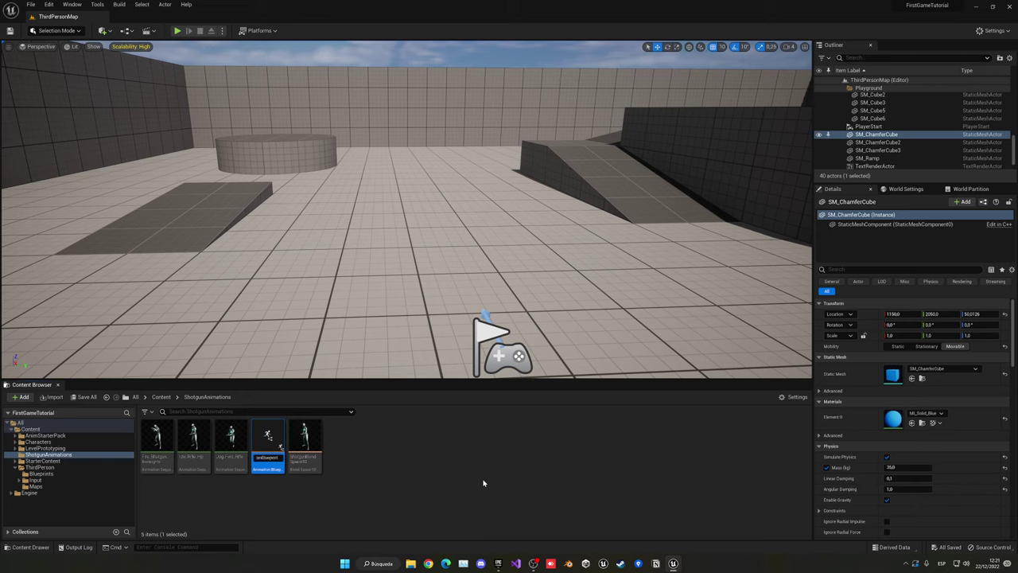
# Name the animation blueprint ABP_Shotgun and open it
pyautogui.write('B')
pyautogui.press('BackSpace')
pyautogui.write('ABP_Shotg')
pyautogui.press('Return')
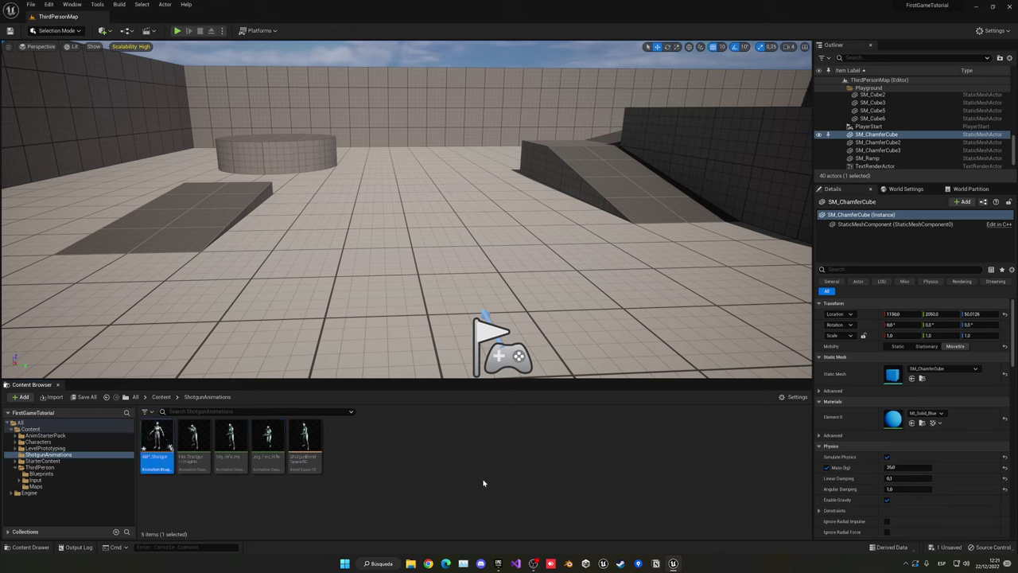
pyautogui.press('Return')
# Dock the ABP_Shotgun editor and pan the AnimGraph so Output Pose sits further right
pyautogui.moveTo(225, 103); pyautogui.dragTo(191, 22)
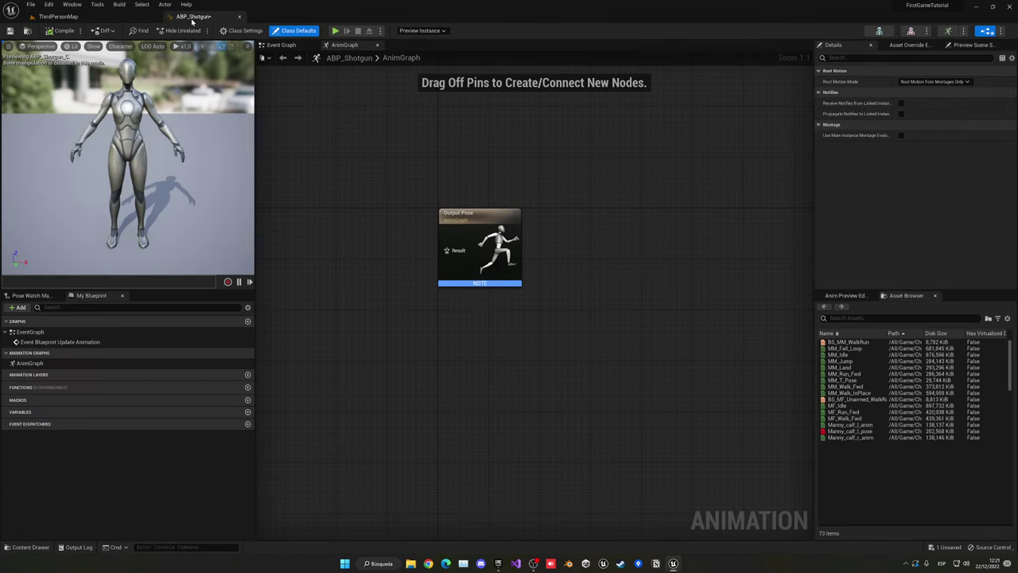
pyautogui.moveTo(476, 341); pyautogui.dragTo(552, 375, button='right')
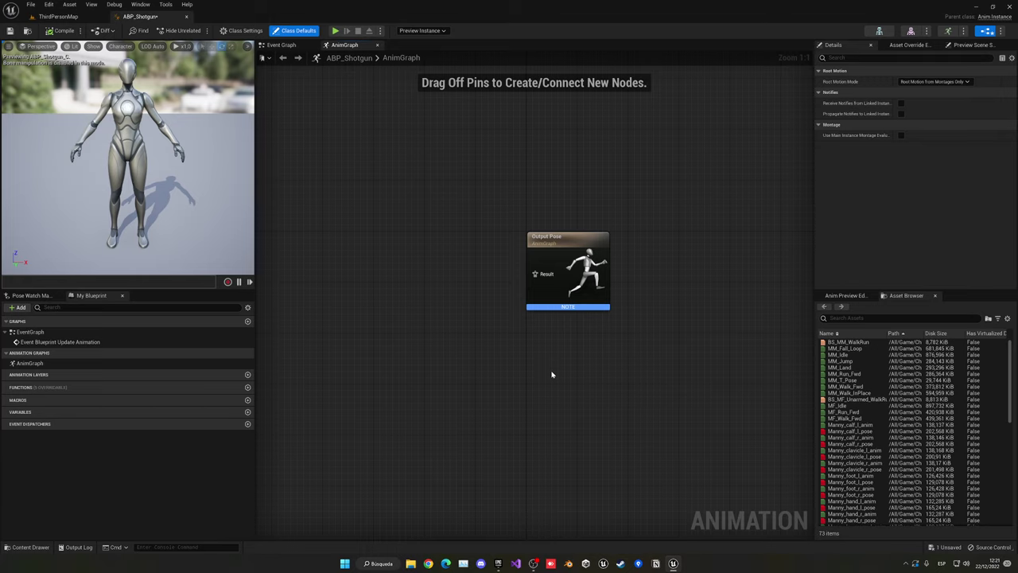
pyautogui.moveTo(473, 194); pyautogui.dragTo(706, 401)
pyautogui.click(557, 371)
pyautogui.moveTo(514, 361); pyautogui.dragTo(643, 375, button='right')
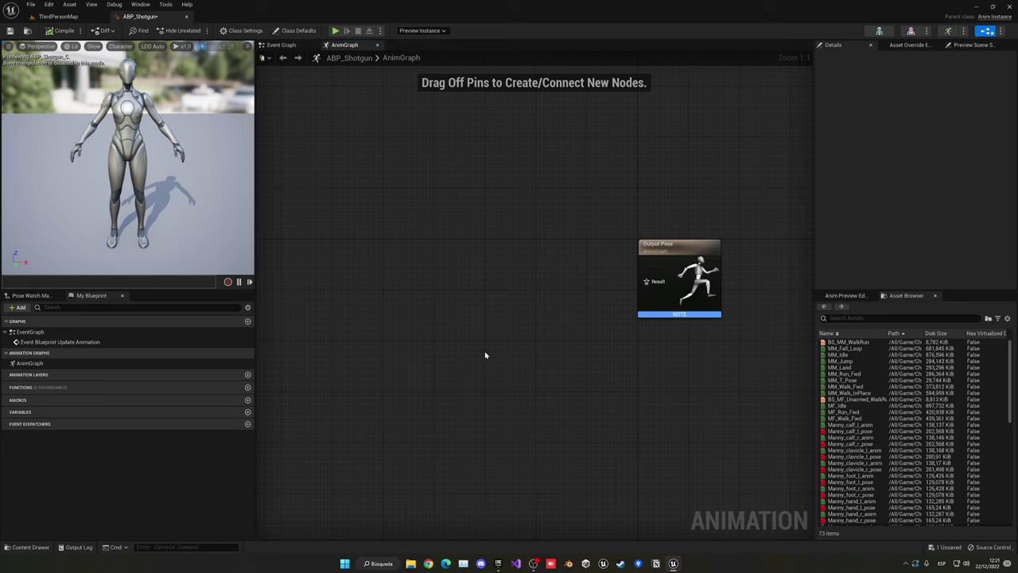
# Add a ShotgunBlendSpace1D node wired into Output Pose, then preview Fire_Shotgun_Ironsights
pyautogui.click(860, 318)
pyautogui.write('shot')
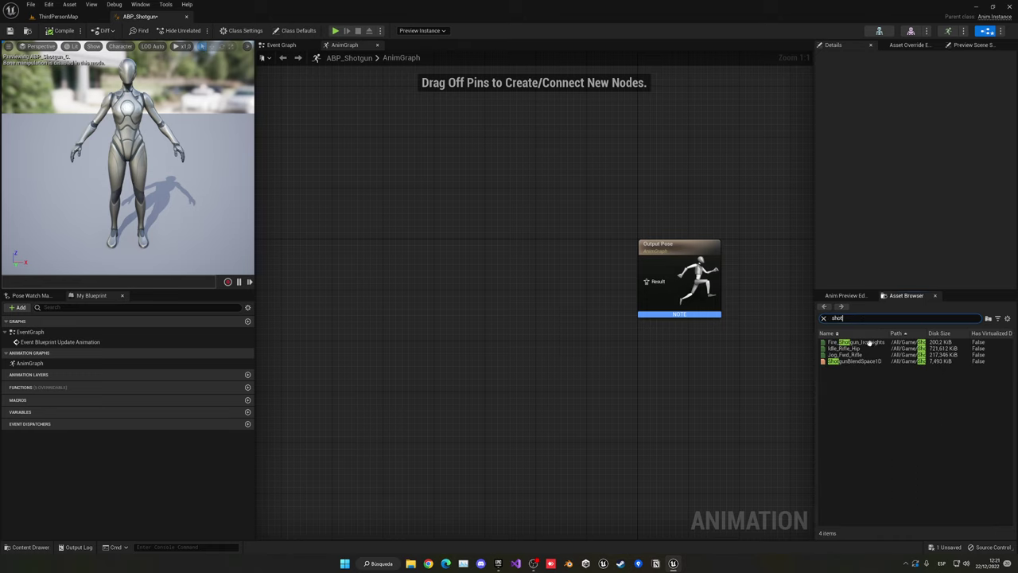
pyautogui.moveTo(851, 361); pyautogui.dragTo(439, 285)
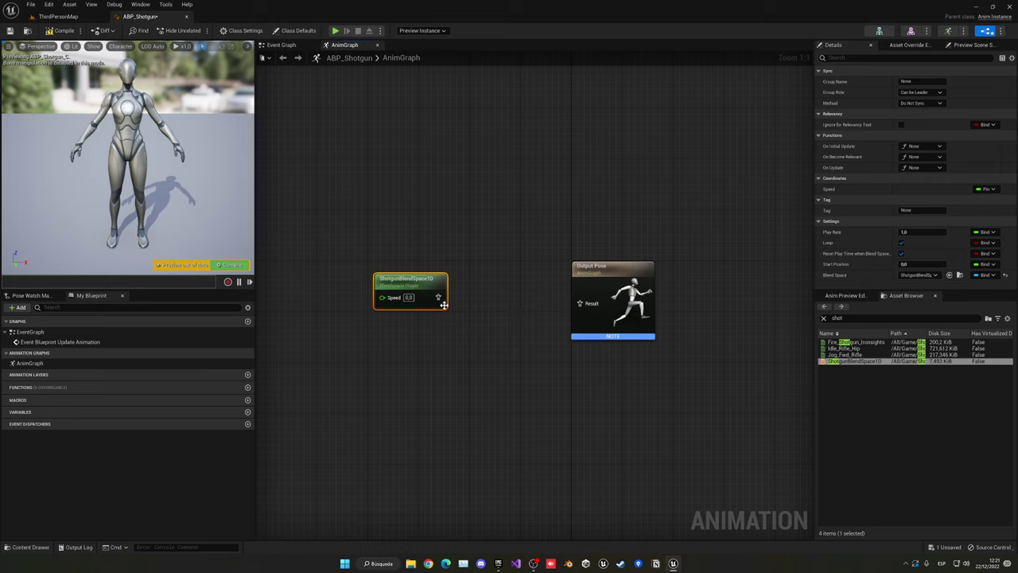
pyautogui.moveTo(440, 299); pyautogui.dragTo(408, 297)
pyautogui.click(523, 359)
pyautogui.keyDown('alt'); pyautogui.click(426, 303); pyautogui.keyUp('alt')
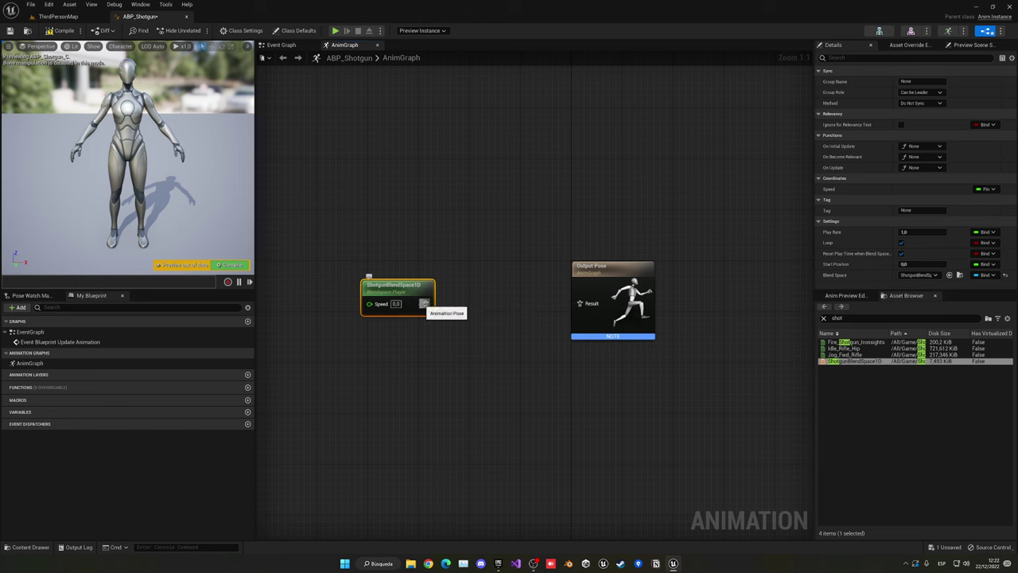
pyautogui.click(80, 17)
pyautogui.doubleClick(198, 470)
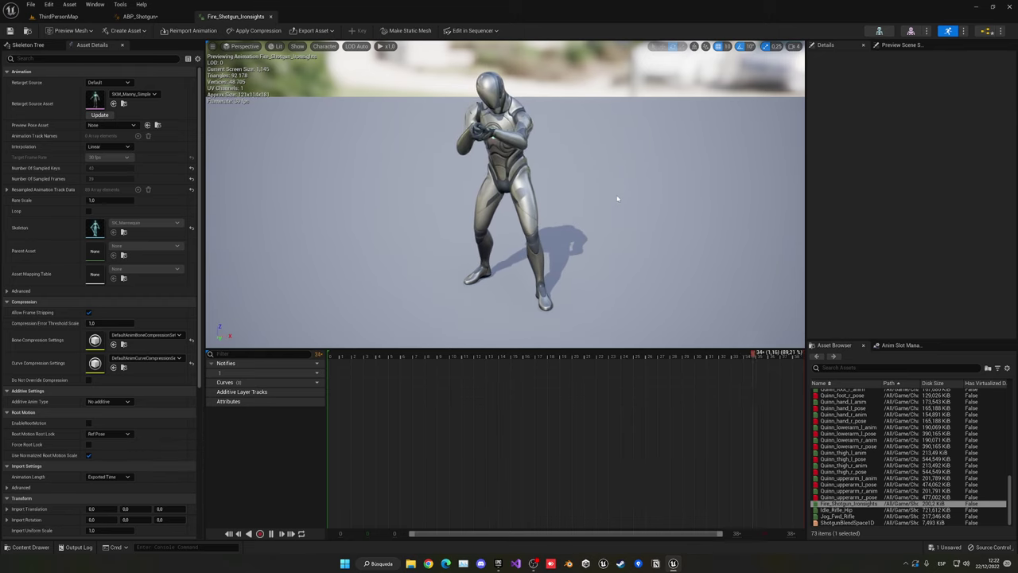
# Back in ABP_Shotgun's AnimGraph, add a DefaultSlot node fed by ShotgunBlendSpace1D
pyautogui.click(140, 15)
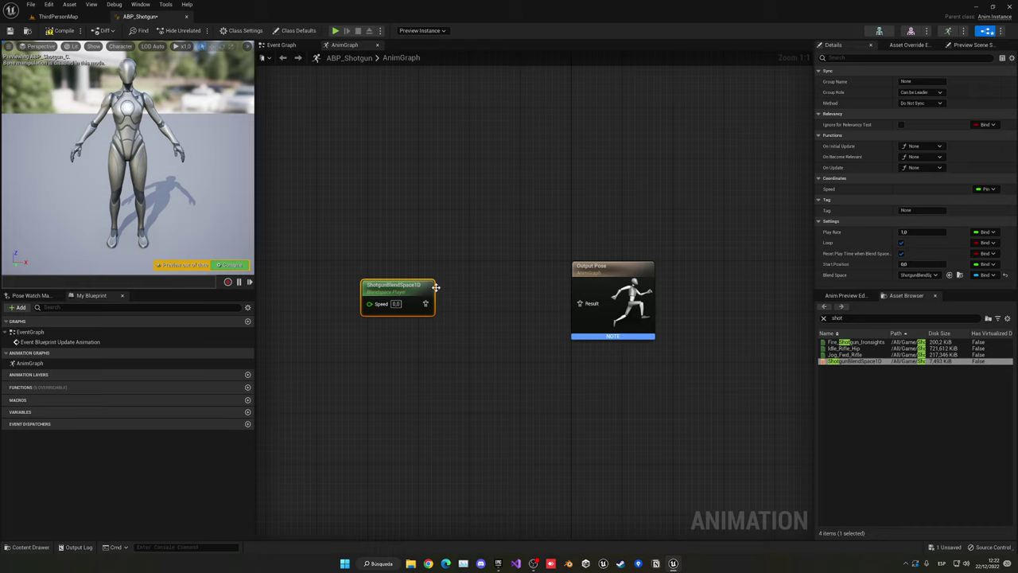
pyautogui.click(456, 295)
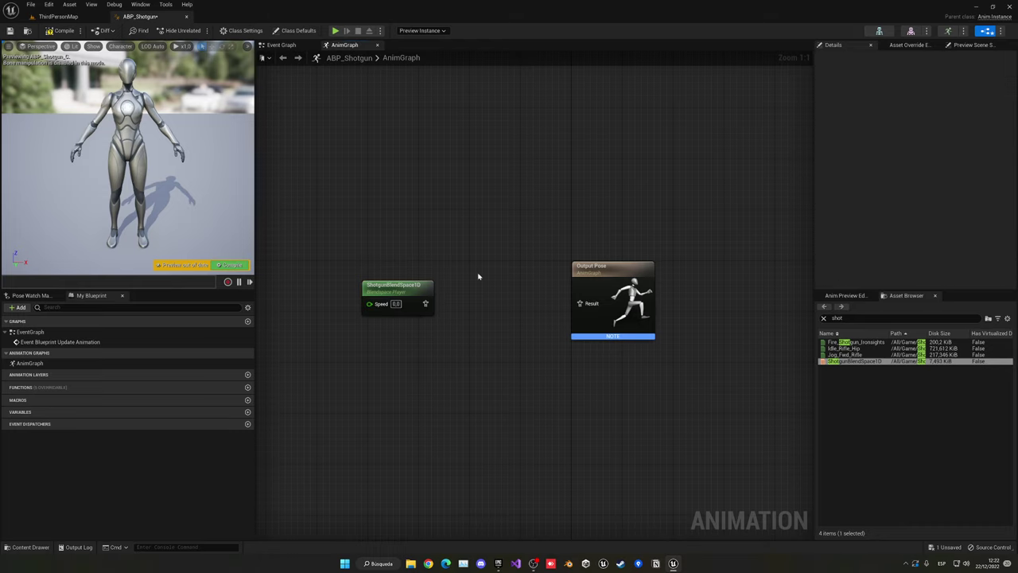
pyautogui.moveTo(464, 268); pyautogui.dragTo(536, 367)
pyautogui.moveTo(427, 302); pyautogui.dragTo(460, 303)
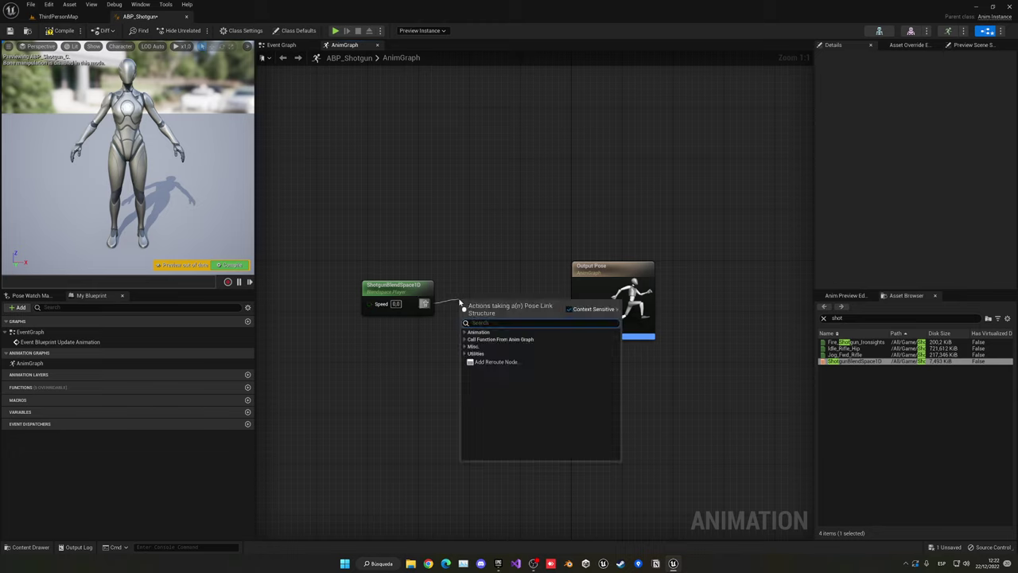
pyautogui.write('slot')
pyautogui.press('Return')
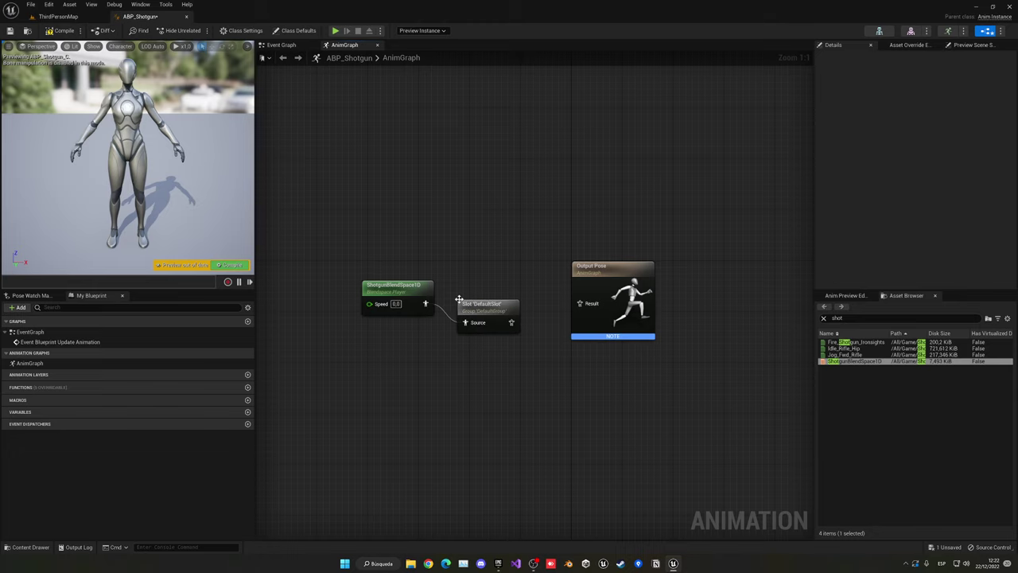
pyautogui.moveTo(491, 311); pyautogui.dragTo(537, 340)
pyautogui.click(459, 275)
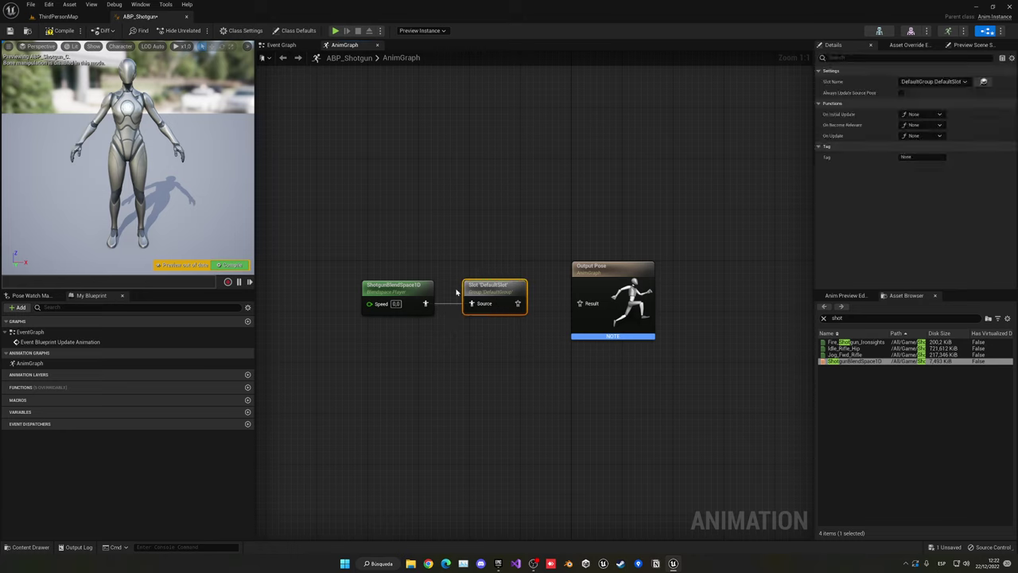
# Connect the DefaultSlot output to Output Pose's Result and centre the node chain
pyautogui.moveTo(518, 303); pyautogui.dragTo(585, 305)
pyautogui.moveTo(461, 348); pyautogui.dragTo(579, 350, button='right')
pyautogui.click(579, 350)
pyautogui.moveTo(591, 268); pyautogui.dragTo(661, 334)
pyautogui.click(642, 350)
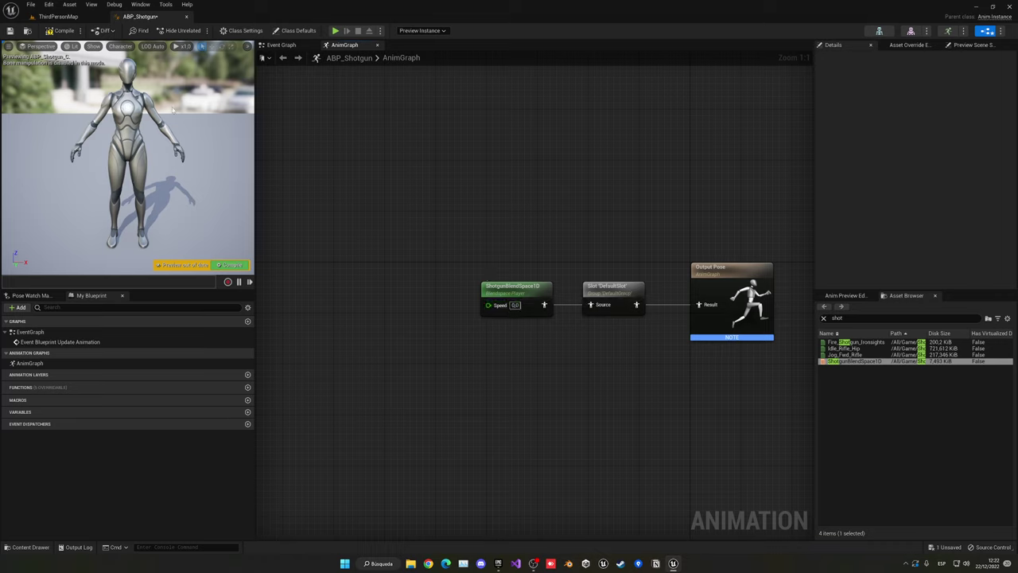
# Compile, then preview the blend space at Speed 600 and back at 0
pyautogui.click(61, 30)
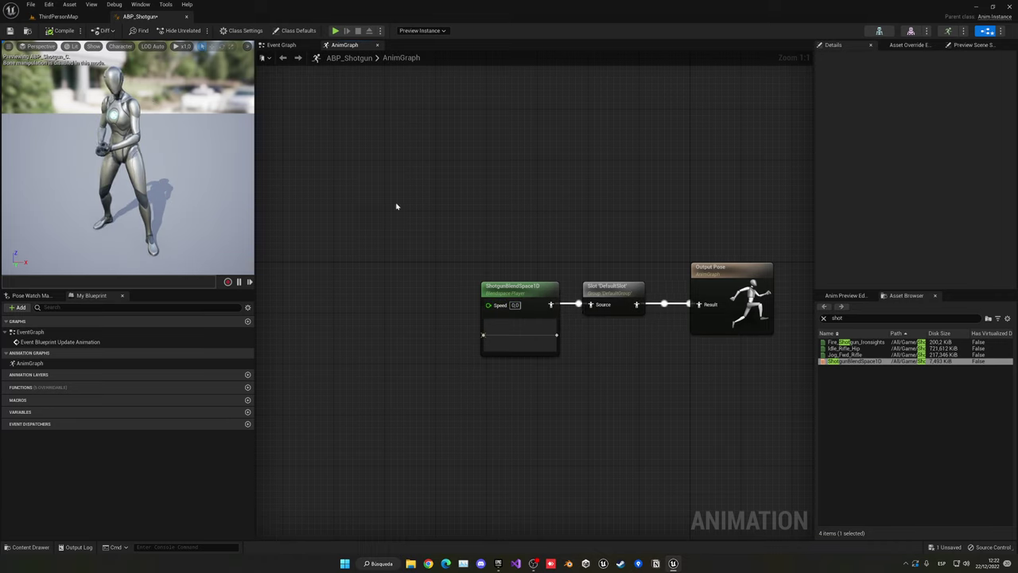
pyautogui.click(515, 307)
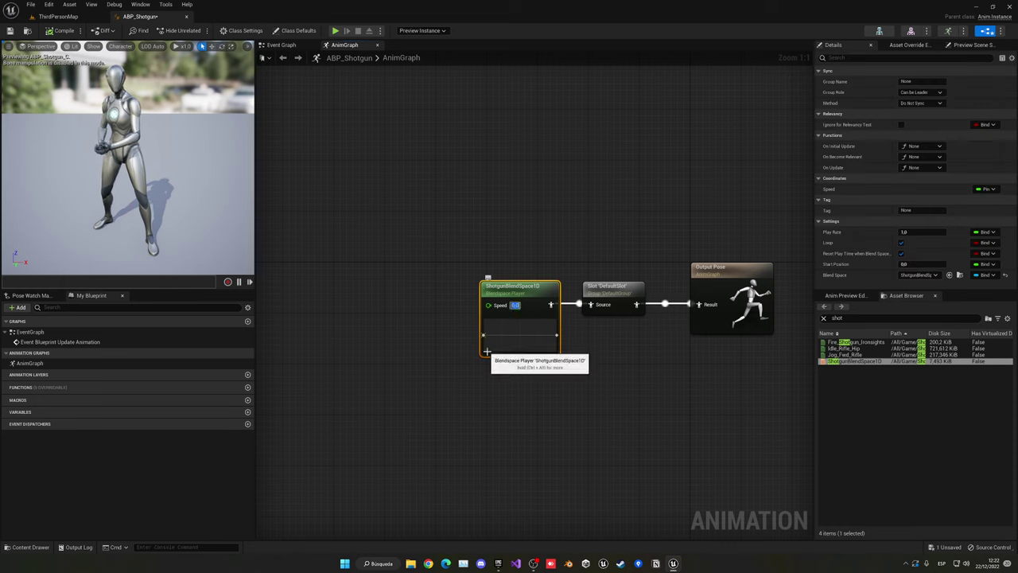
pyautogui.write('600')
pyautogui.press('Return')
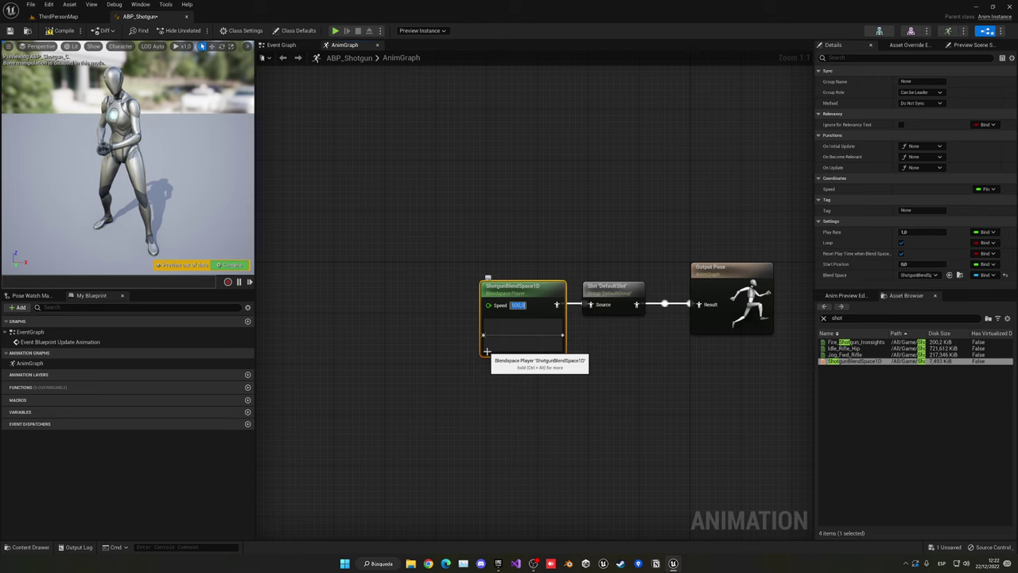
pyautogui.click(232, 265)
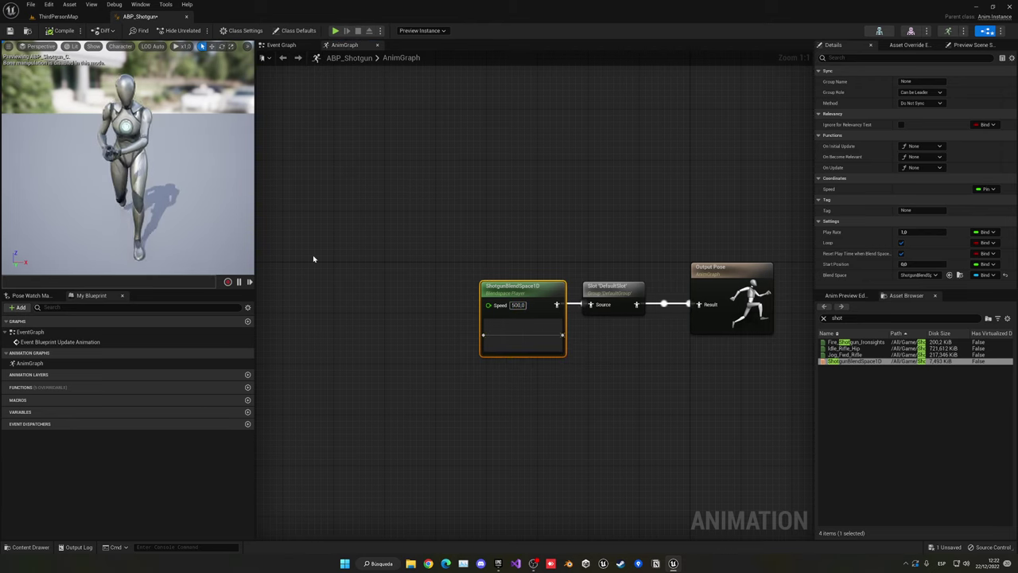
pyautogui.click(517, 305)
pyautogui.write('0')
pyautogui.press('Return')
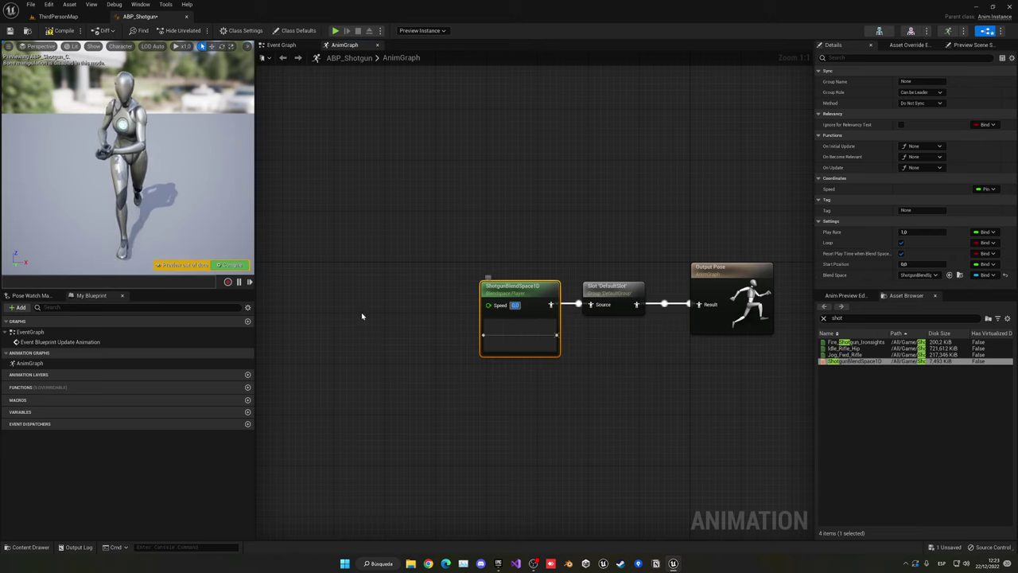
pyautogui.click(231, 265)
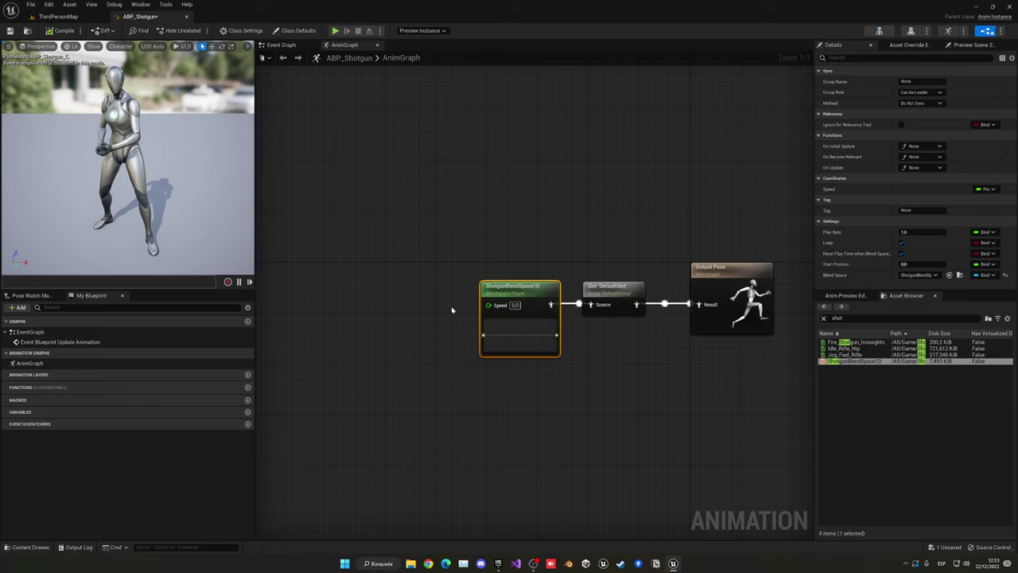
# Promote the blend space's Speed pin to a new Speed variable, then go to the Event Graph
pyautogui.rightClick(493, 305)
pyautogui.click(507, 322)
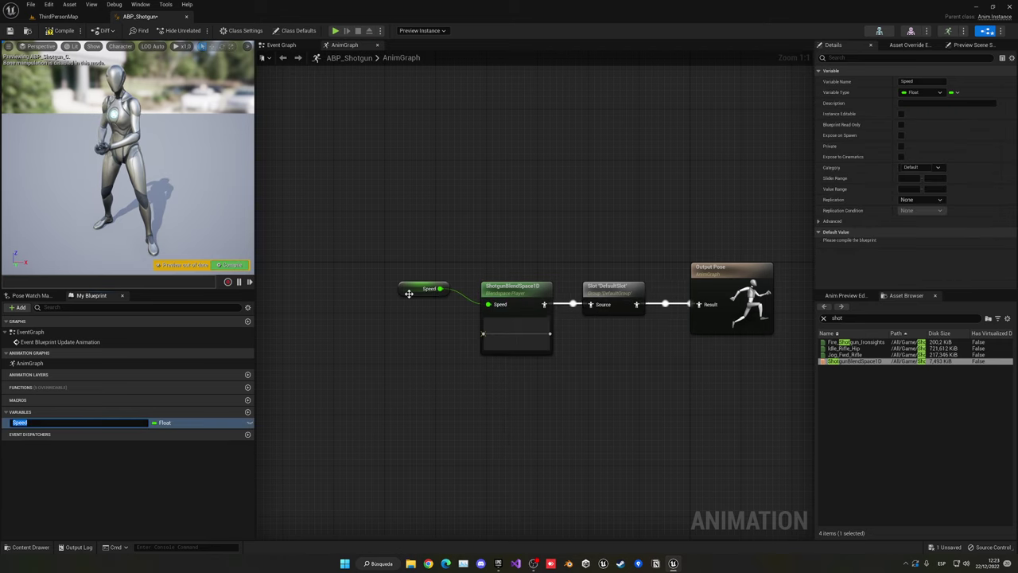
pyautogui.click(409, 293)
pyautogui.click(425, 321)
pyautogui.click(281, 45)
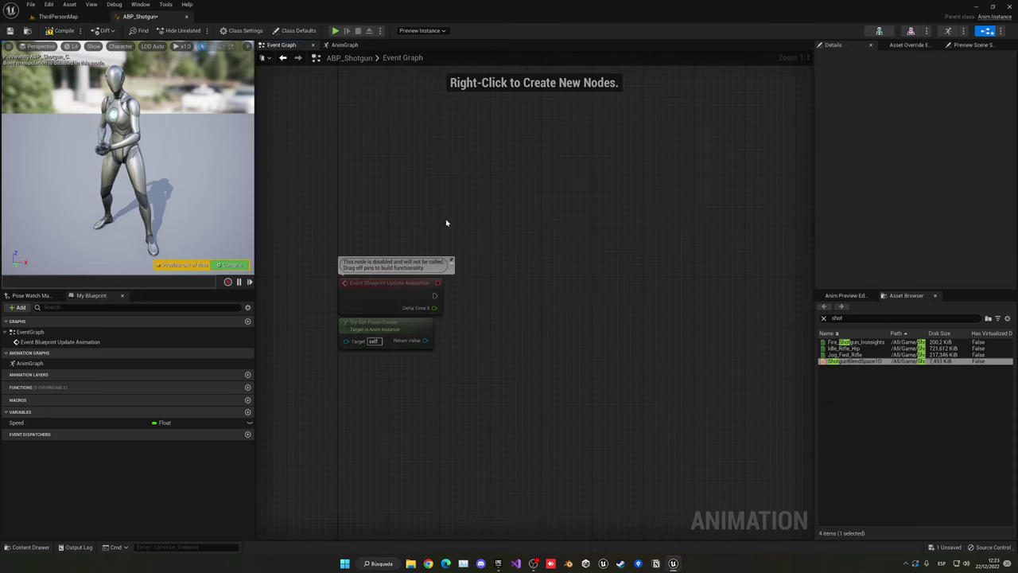
# Add an Event Blueprint Initialize Animation node to the Event Graph
pyautogui.rightClick(404, 245)
pyautogui.write('initi')
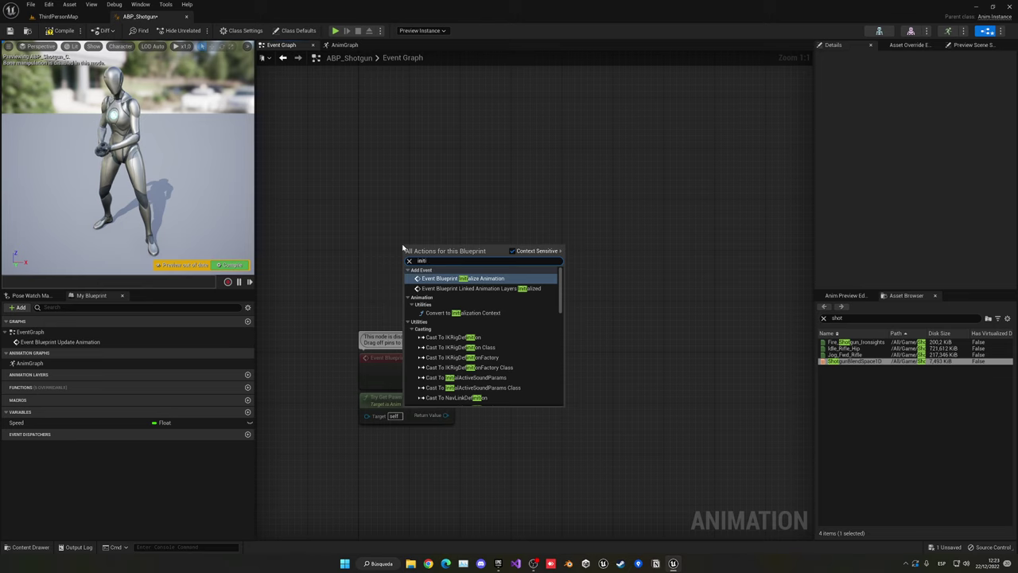
pyautogui.press('Return')
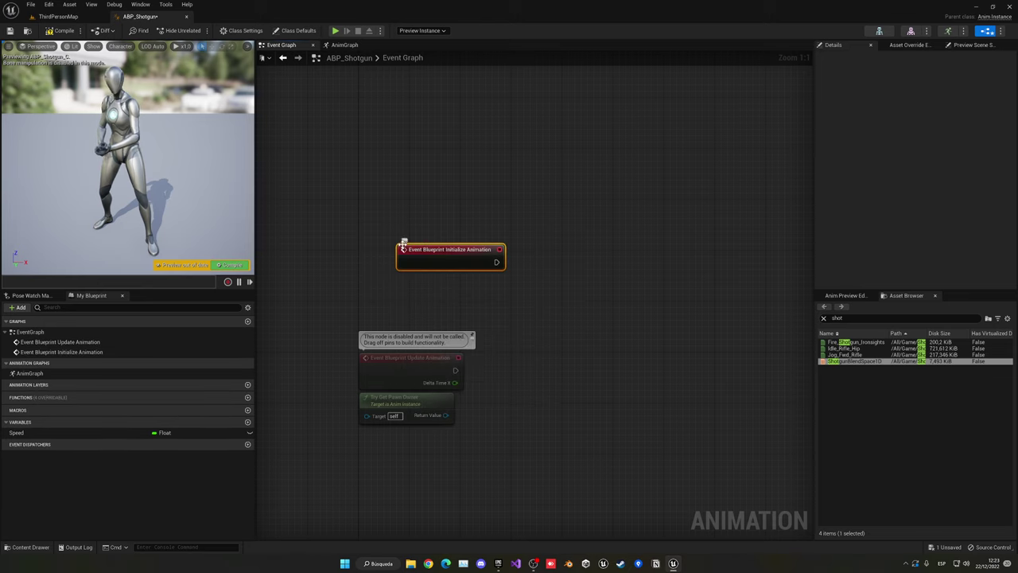
pyautogui.moveTo(404, 246); pyautogui.dragTo(527, 279)
pyautogui.click(409, 252)
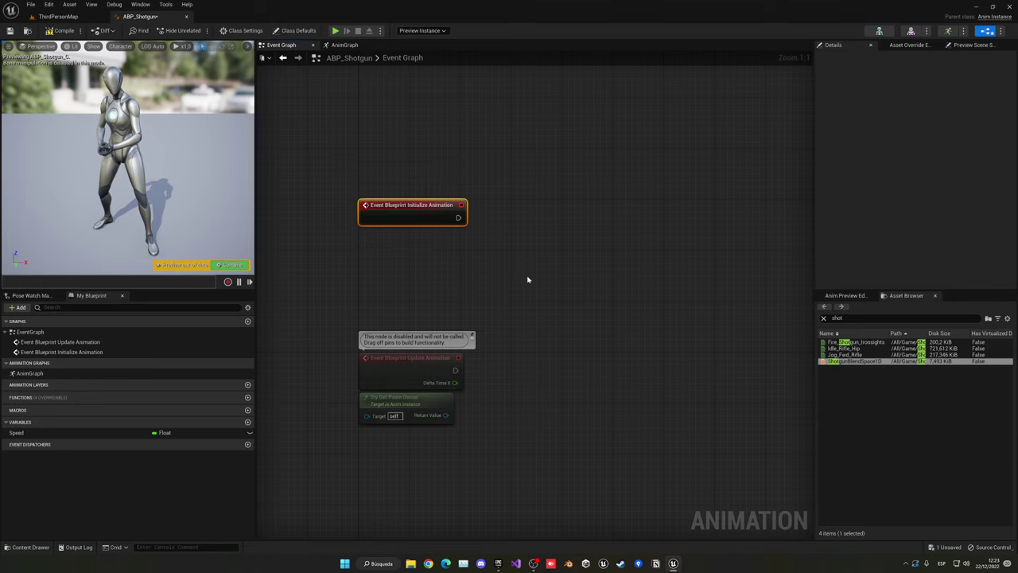
# Place Try Get Pawn Owner under the event and cast its Return Value to BP_ThirdPersonCharacter
pyautogui.moveTo(422, 404); pyautogui.dragTo(422, 243)
pyautogui.click(472, 273)
pyautogui.moveTo(472, 272); pyautogui.dragTo(412, 312, button='right')
pyautogui.click(325, 331)
pyautogui.click(393, 343)
pyautogui.moveTo(430, 281); pyautogui.dragTo(431, 281)
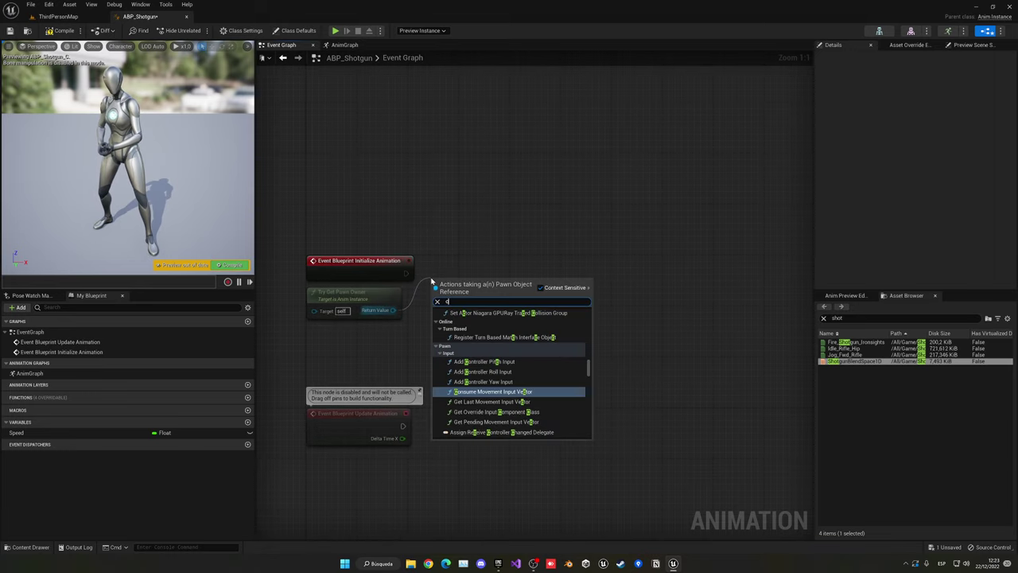
pyautogui.write('cast to th')
pyautogui.press('Up')
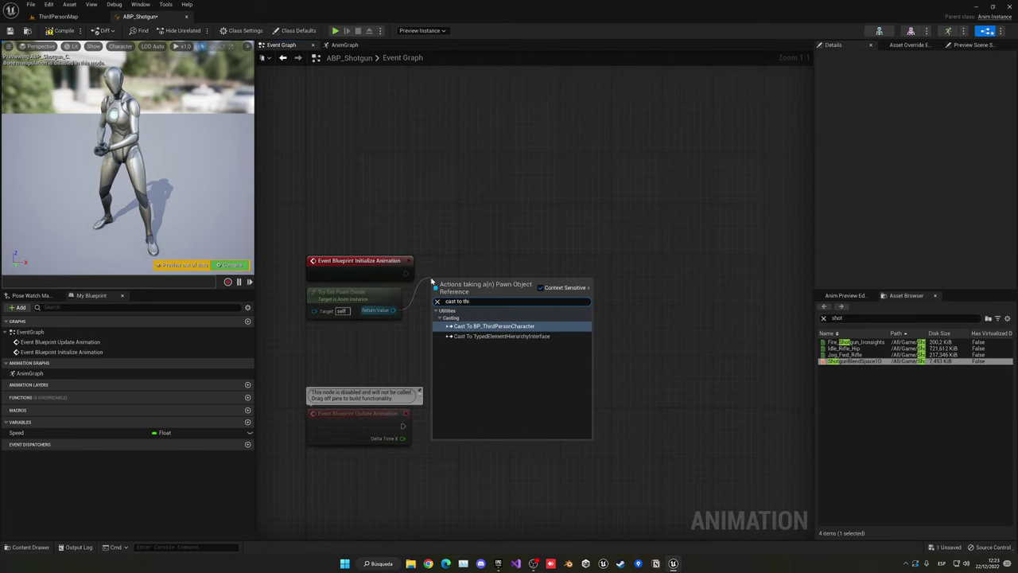
pyautogui.press('Return')
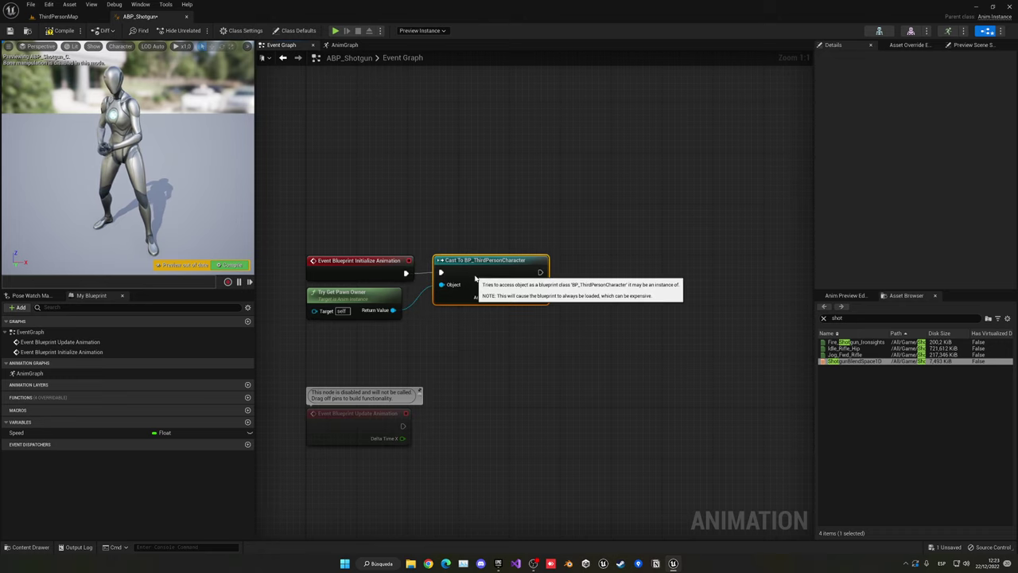
# From the cast's character output, search for 'get character movement'
pyautogui.moveTo(491, 335); pyautogui.dragTo(495, 283, button='right')
pyautogui.moveTo(495, 284); pyautogui.dragTo(484, 322)
pyautogui.write('get charact')
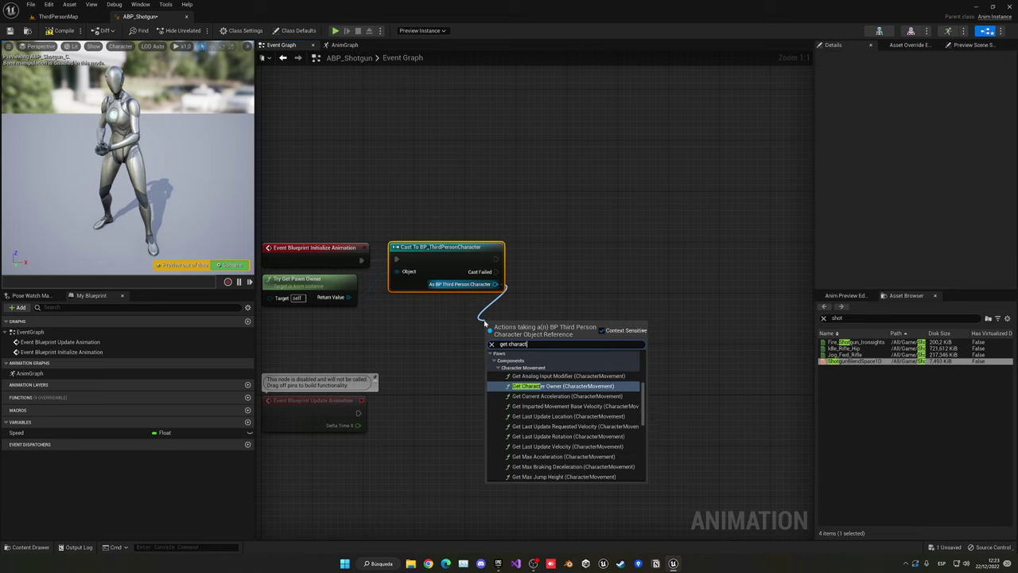
pyautogui.write('er m')
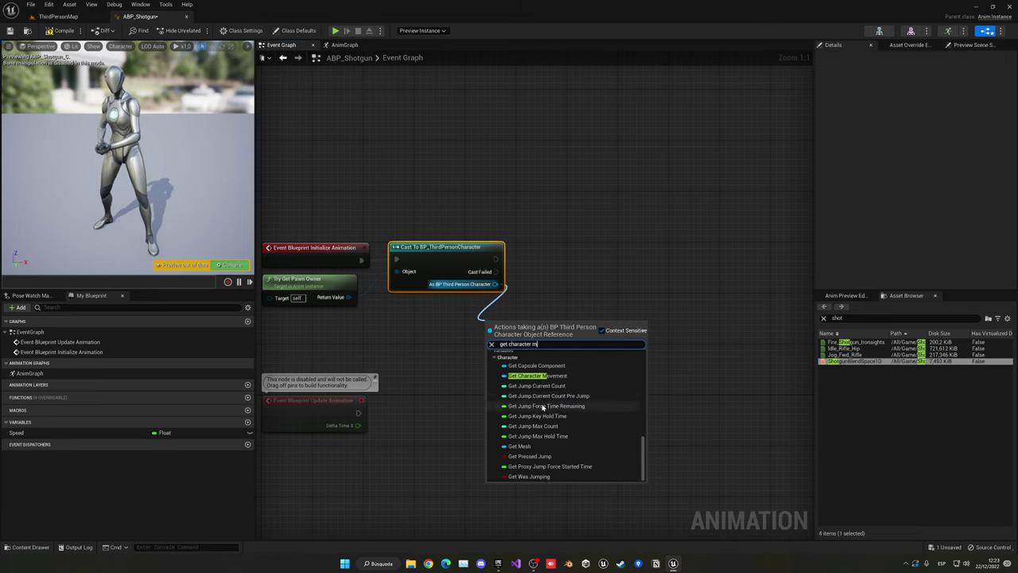